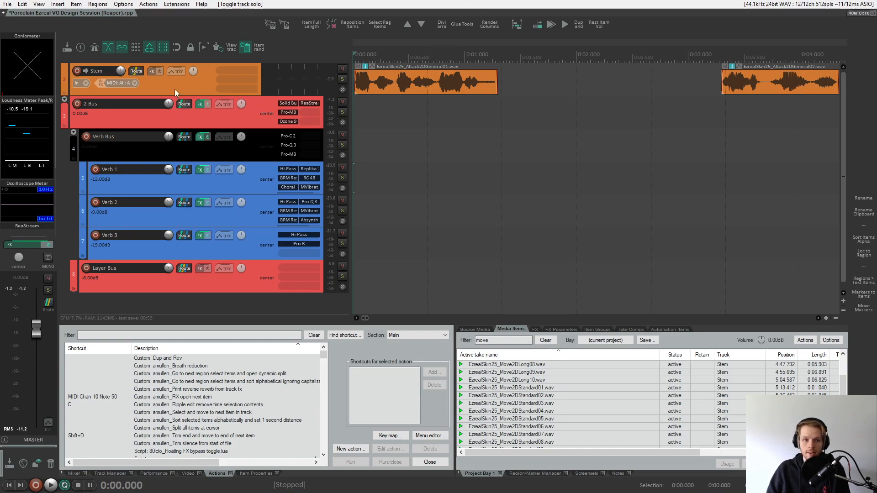
- Play the first Stem voice clips through the full effects mix and return to the project start
left_click(491, 82)
key("space")
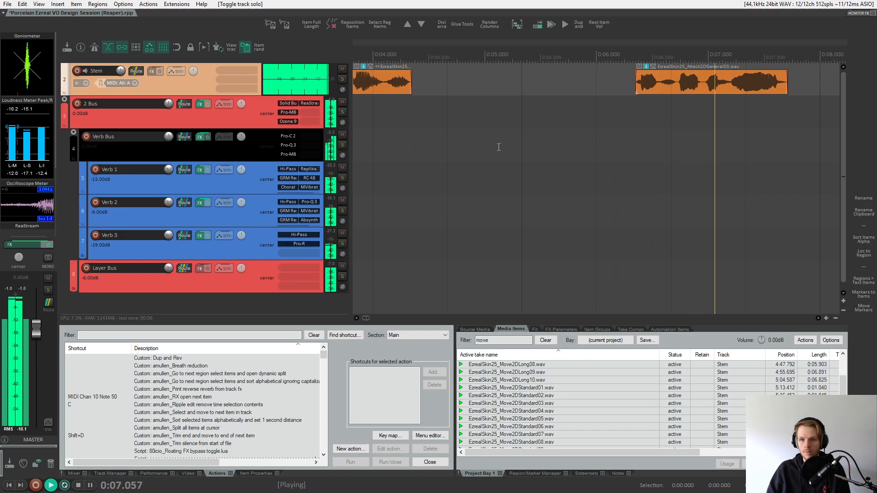
key("space")
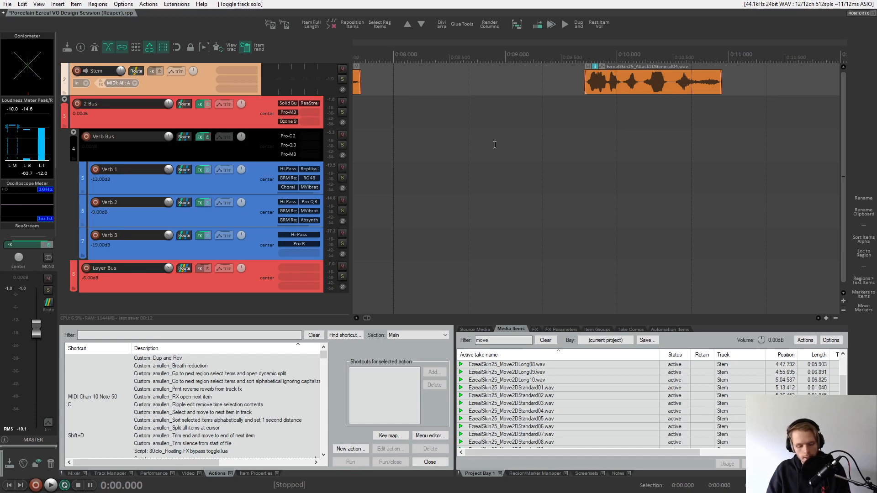
key("Home")
left_click(234, 208)
left_click(236, 186)
left_click(251, 252)
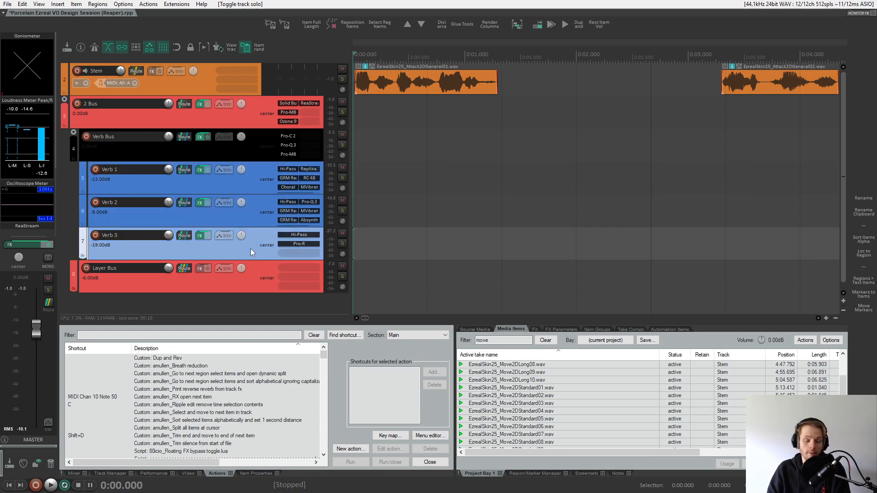
- Audition the dry voice by soloing the Layer Bus with the Verb Bus muted, and restore both tracks after playback
left_click(243, 284)
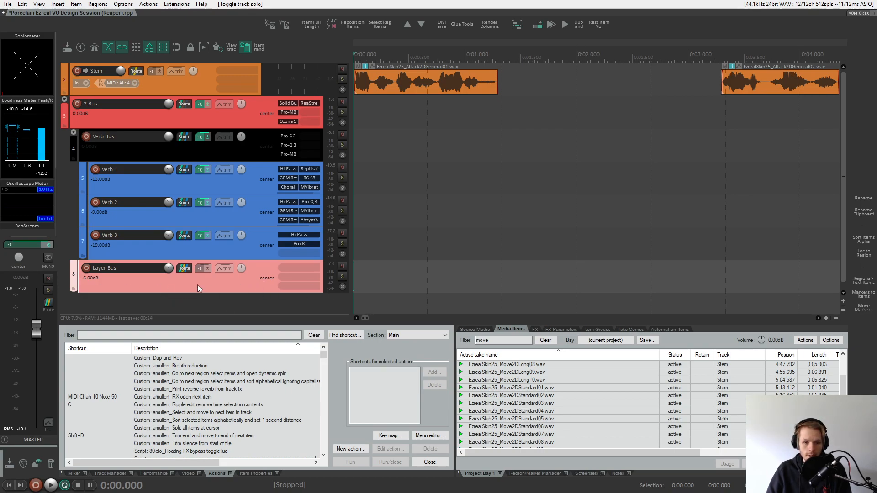
left_click(342, 276)
left_click(342, 135)
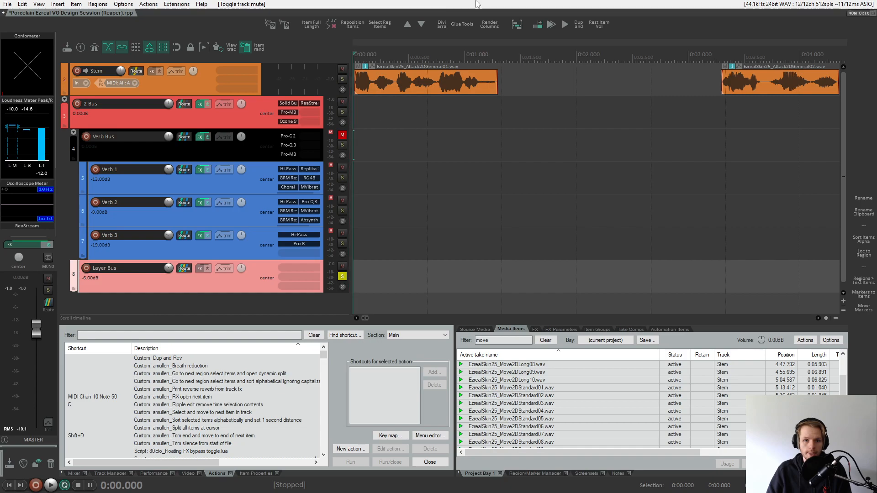
key("space")
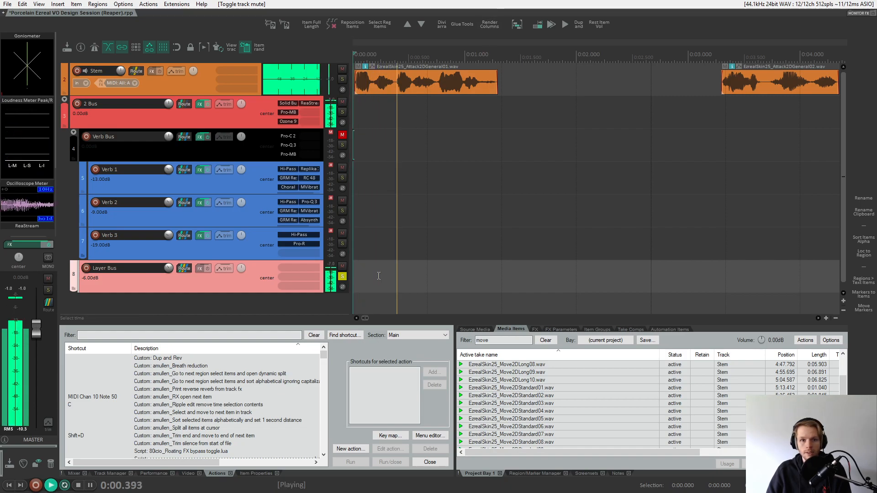
key("space")
left_click(342, 276)
left_click(342, 135)
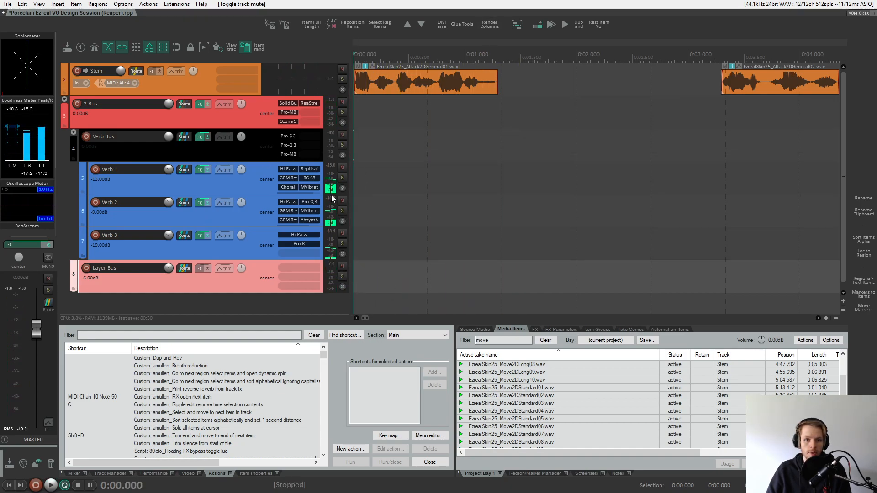
- Audition the first voice clip with only the Verb 1 track soloed, and clear the solo
left_click(342, 177)
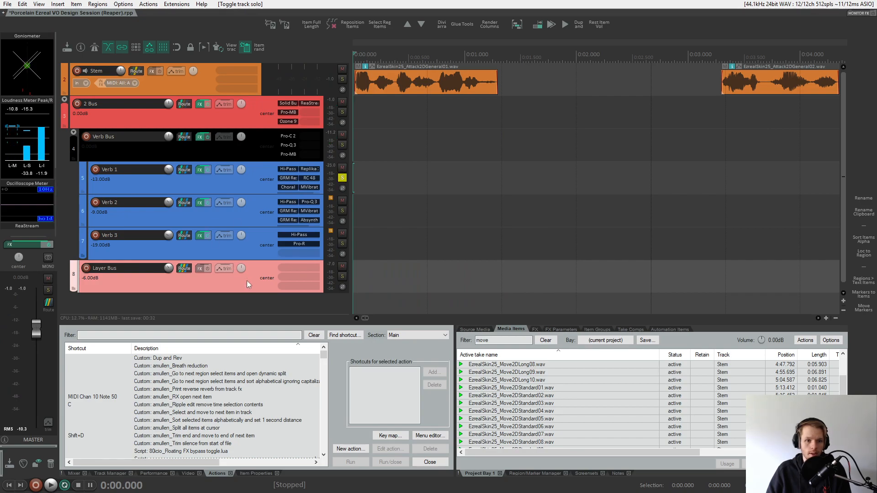
left_click(254, 189)
key("space")
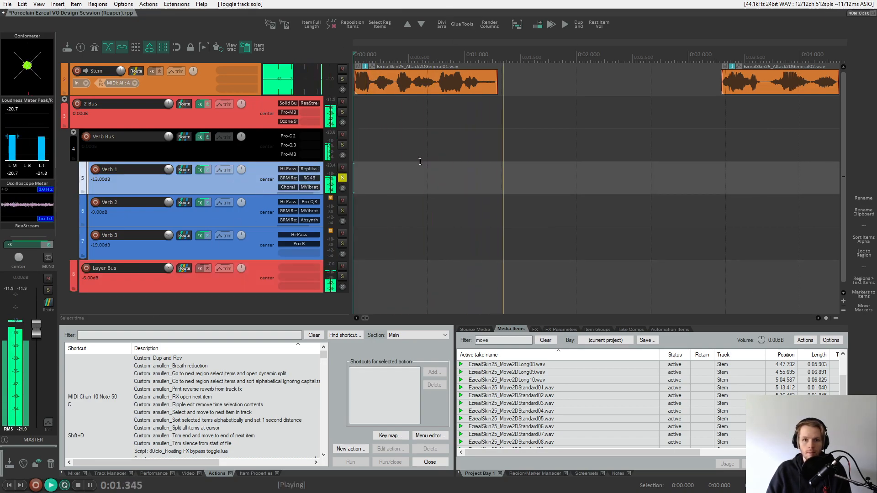
key("space")
left_click(342, 177)
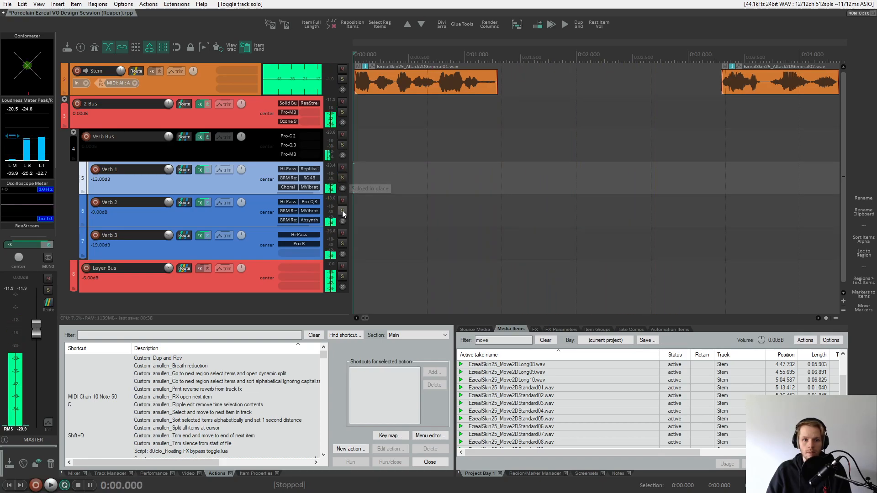
- Audition the first voice clip with only the Verb 2 track soloed, and clear the solo
left_click(342, 210)
key("space")
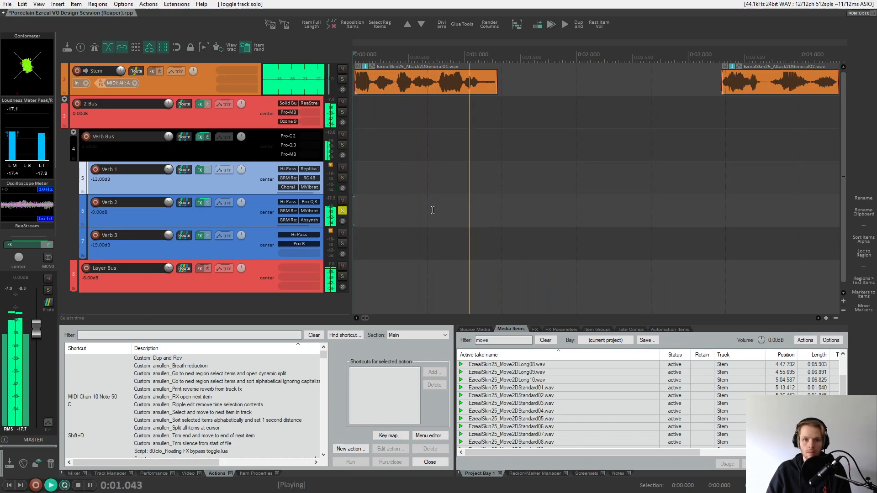
key("space")
left_click(343, 211)
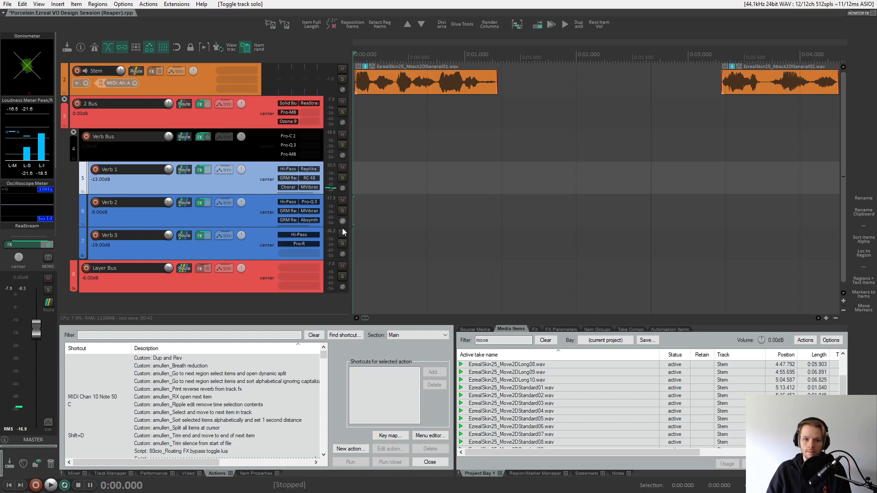
- Audition the first voice clip with only the Verb 3 track soloed, and clear the solo
left_click(343, 245)
key("space")
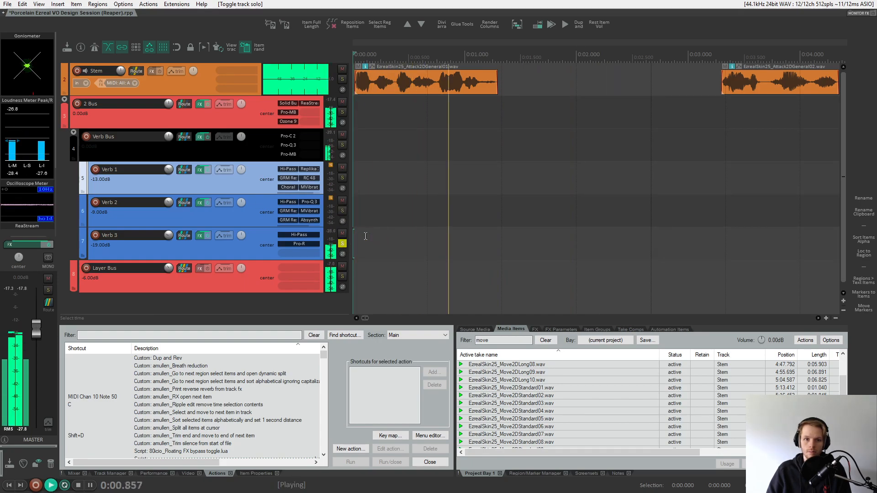
key("space")
left_click(343, 244)
- Examine the Pro-MB, Pro-Q 3 and Pro-C 2 effects in the Verb Bus chain, and close the chain
left_click(252, 214)
left_click(257, 148)
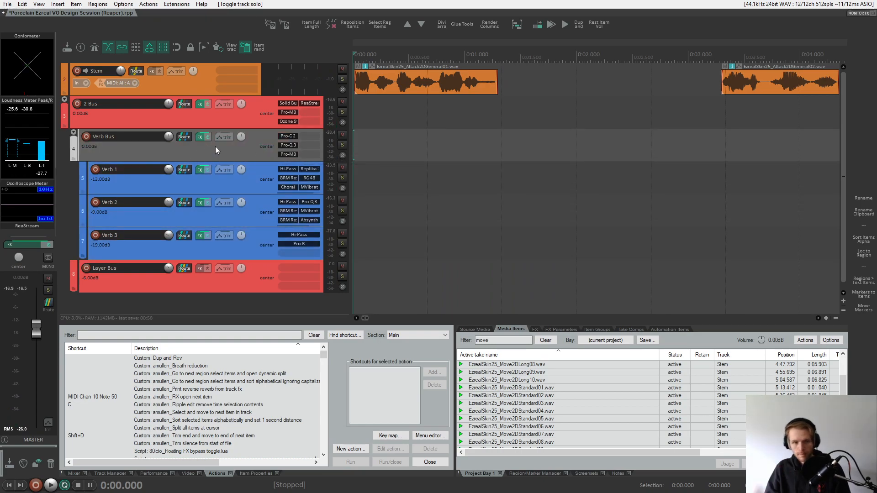
left_click(203, 139)
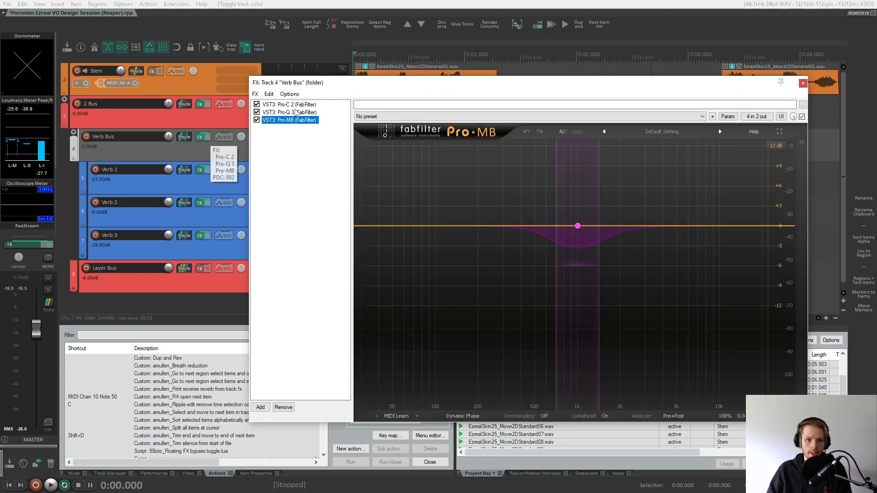
left_click(305, 113)
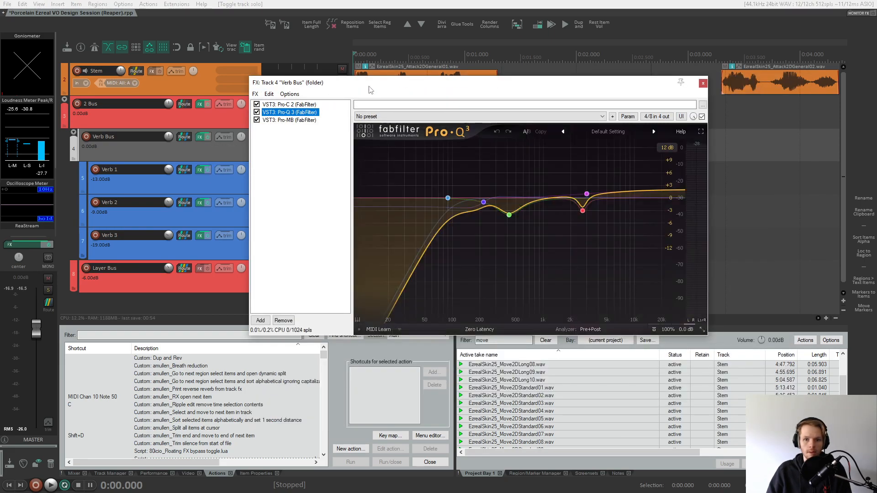
left_click(297, 105)
left_click_drag(377, 84, 507, 84)
key("Escape")
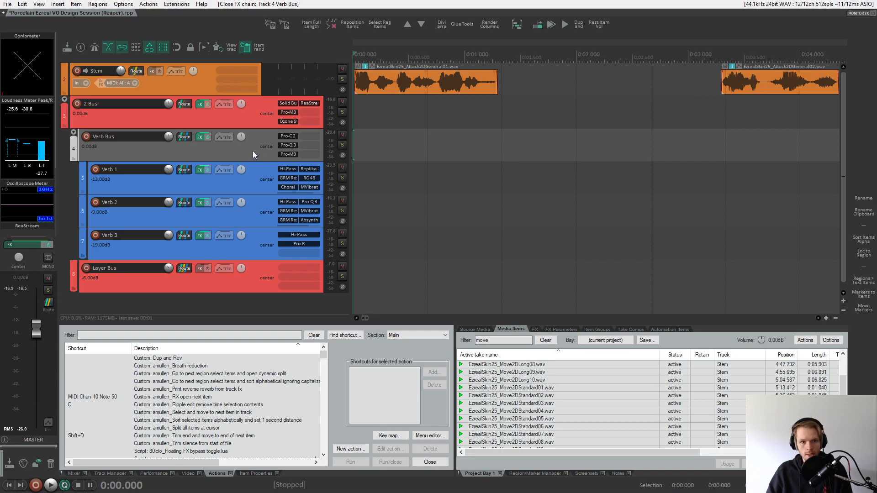
- Locate the Move2DStandard clips on the Stem track and place the edit cursor at the start of EzrealSkin25_Move2DStandard03.wav, selecting it
scroll(466, 137, "down", 15)
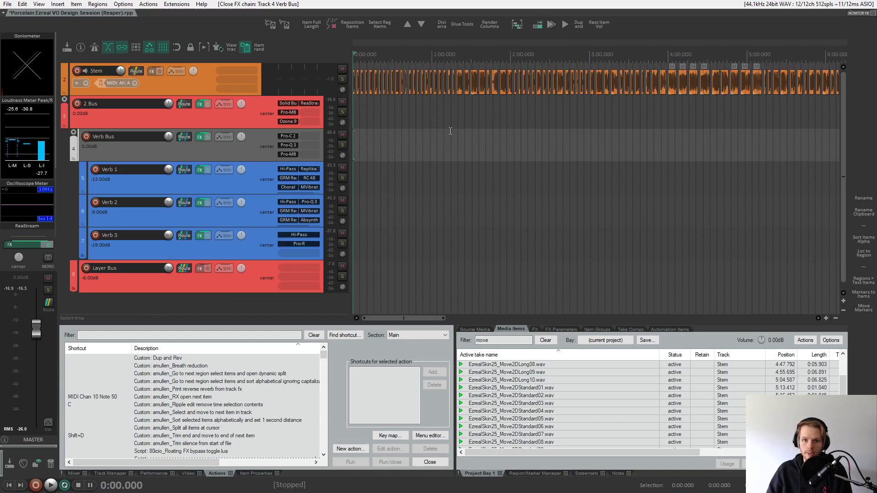
left_click(567, 388)
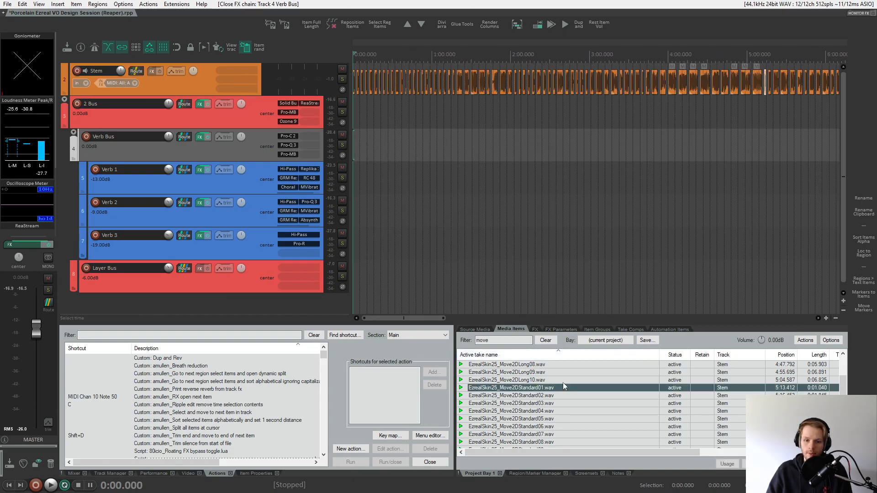
scroll(812, 106, "up", 15)
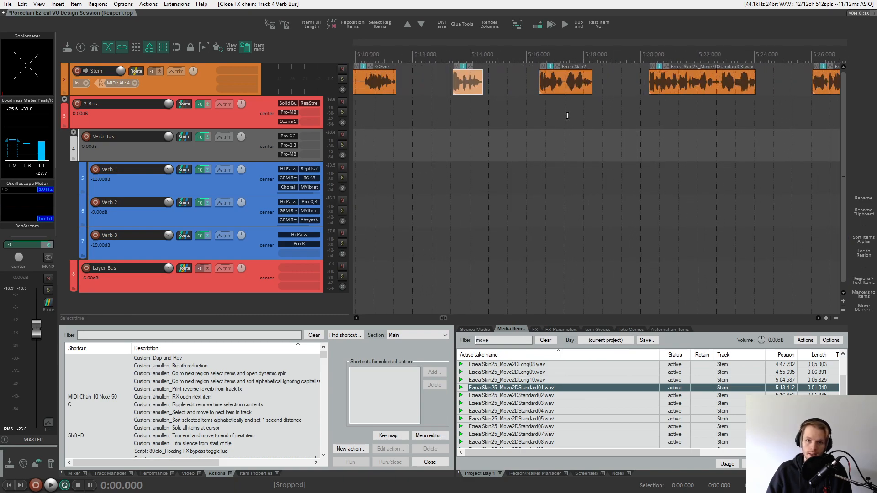
left_click(441, 86)
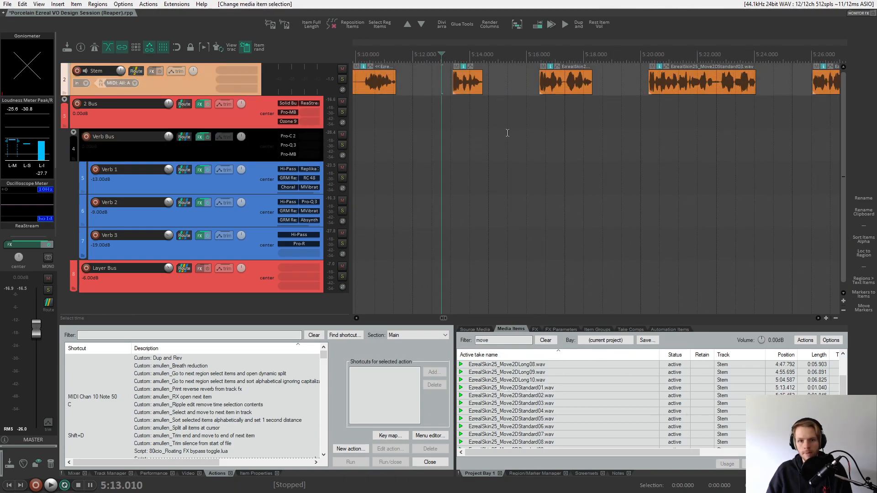
key("Right")
key("Right")
key("Right")
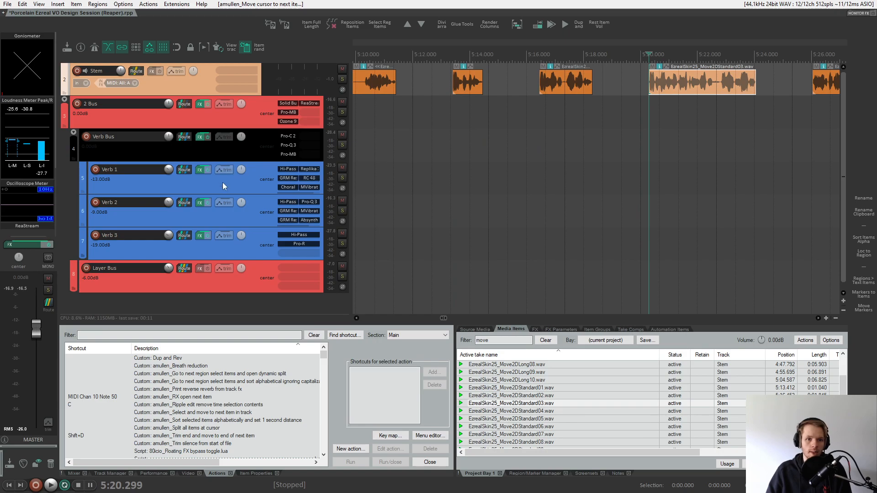
- Solo the Verb 1 track and show its effects chain at the Hi-Pass EQ band, with the docked panels hidden
left_click(223, 182)
left_click(199, 169)
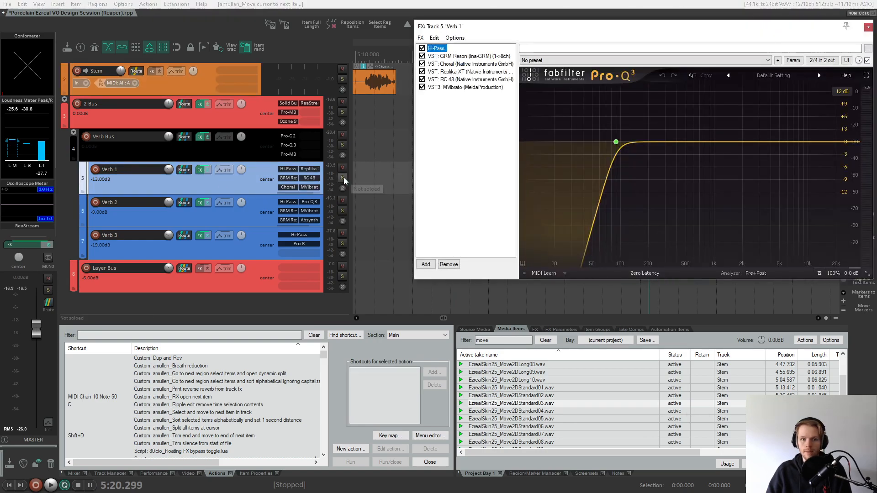
left_click(343, 178)
key("alt+d")
left_click_drag(493, 26, 425, 180)
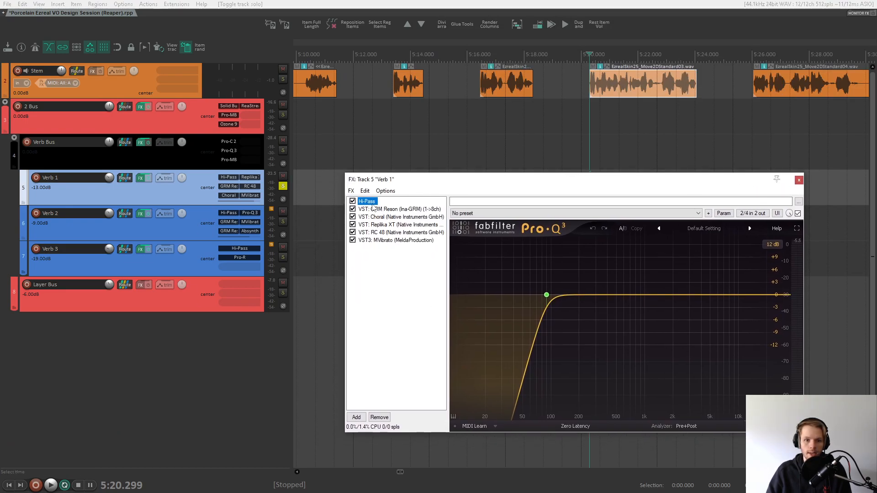
left_click(389, 299)
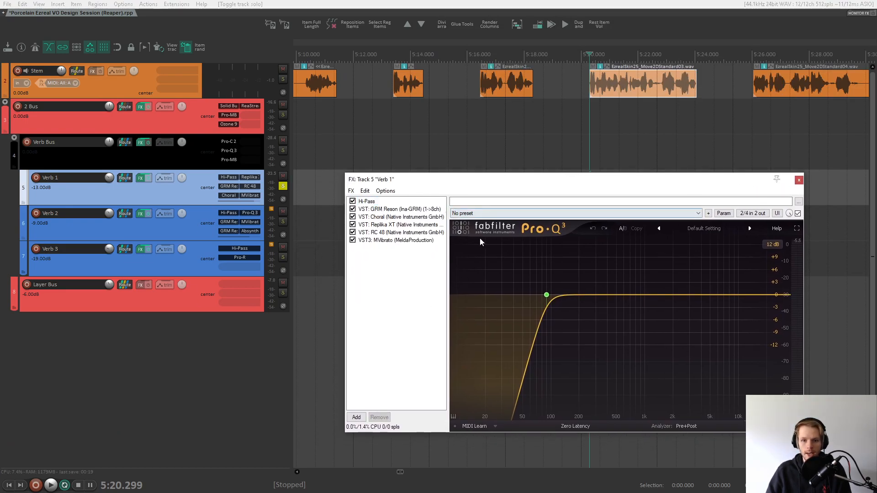
mouse_move(553, 296)
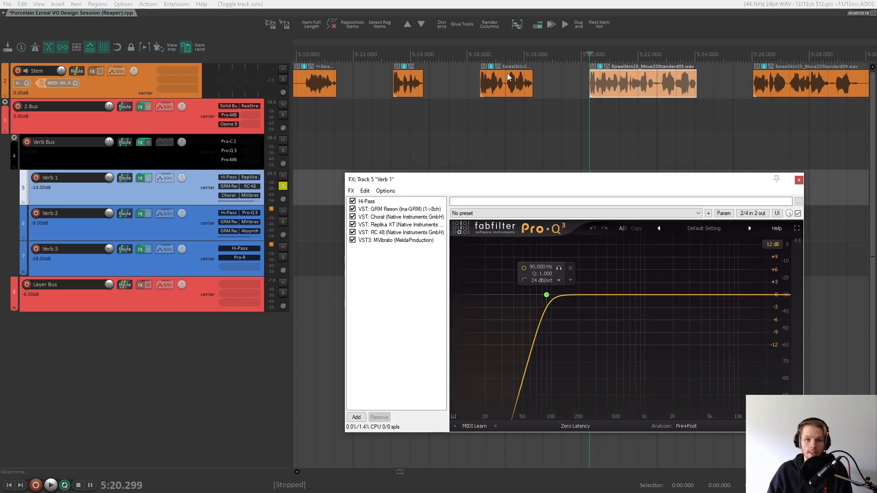
- Bypass Choral, Replika XT, RC 48 and MVibrato on Verb 1, and display the GRM Reson settings
left_click_drag(413, 280, 395, 219)
key("ctrl+b")
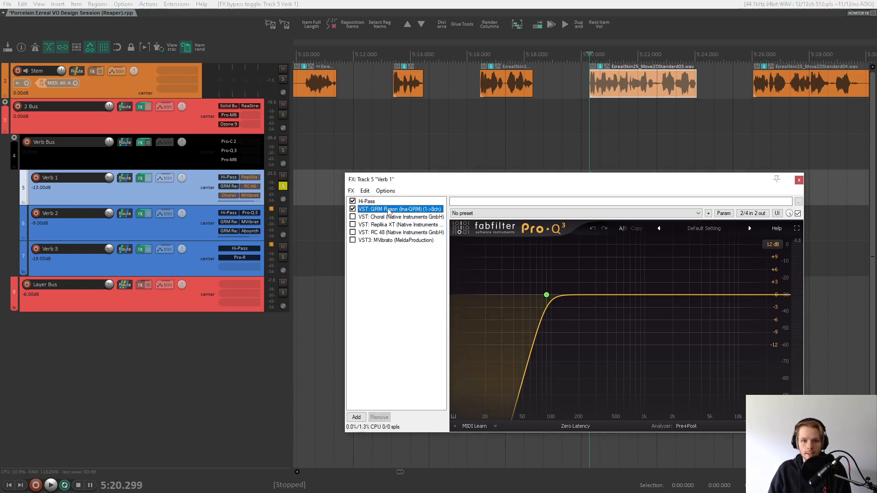
left_click(388, 209)
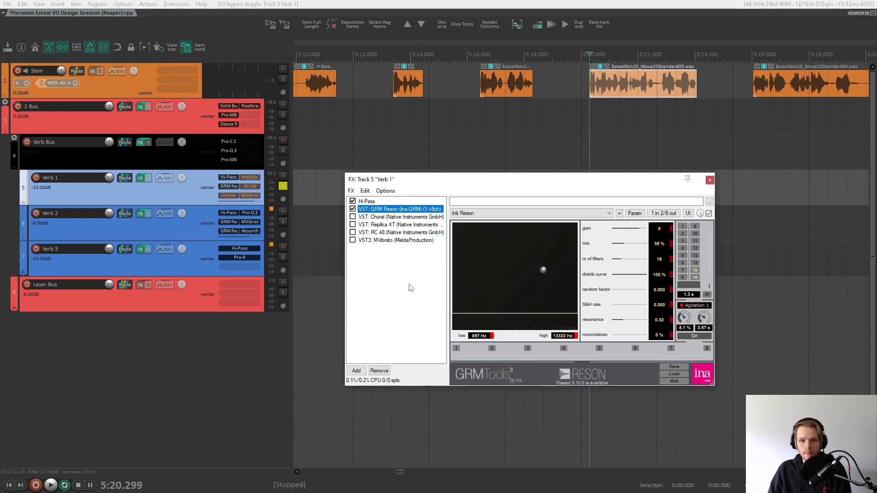
left_click_drag(507, 180, 485, 196)
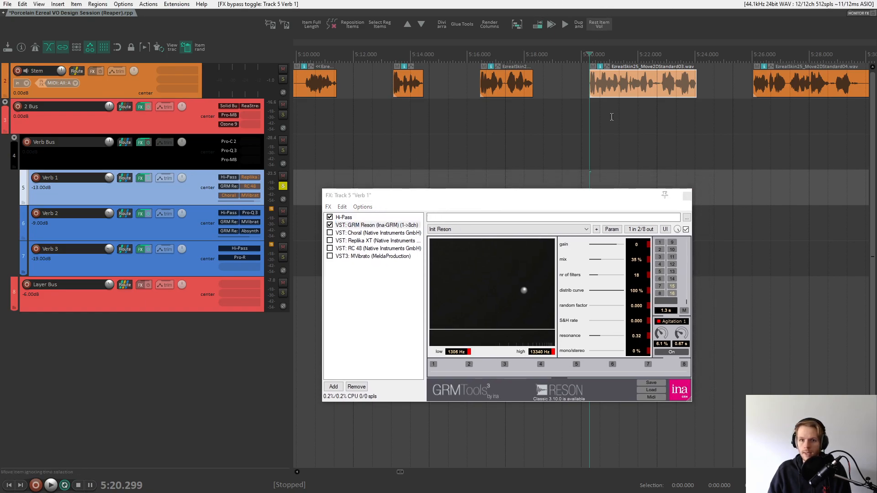
- Audition EzrealSkin25_Move2DStandard03.wav and the clip before it through only the Hi-Pass and GRM Reson effects of Verb 1
key("space")
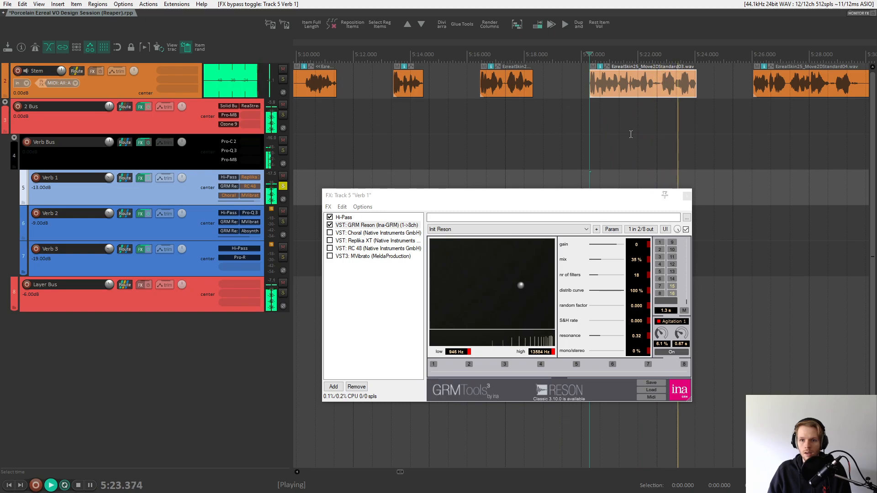
key("space")
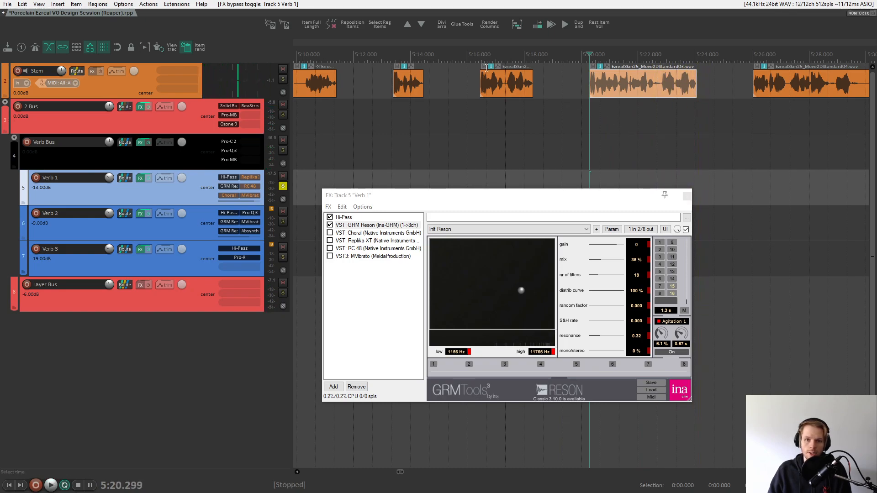
left_click(477, 54)
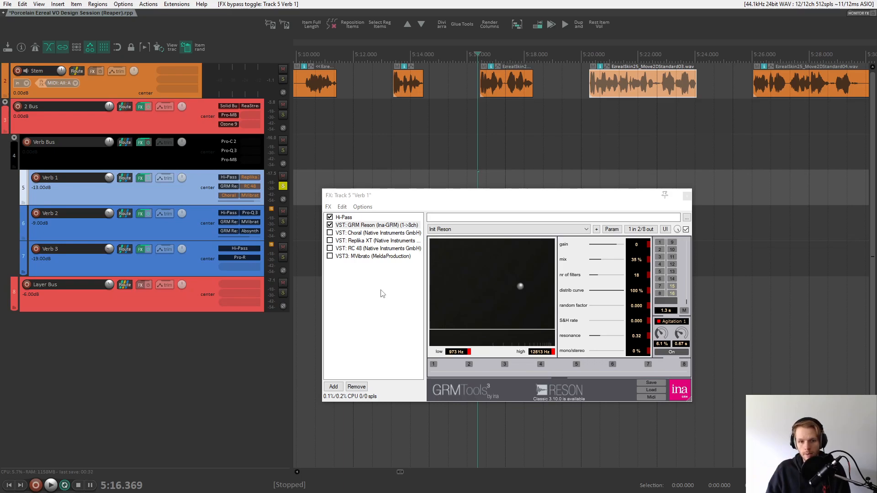
key("space")
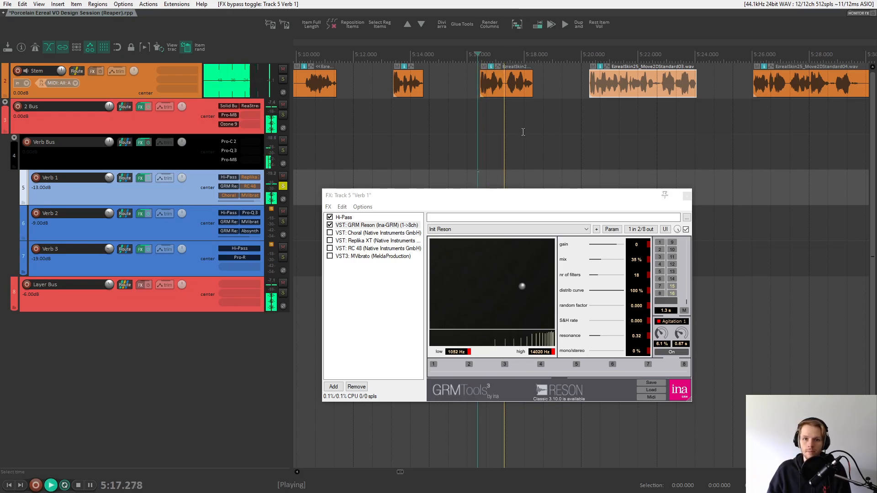
key("space")
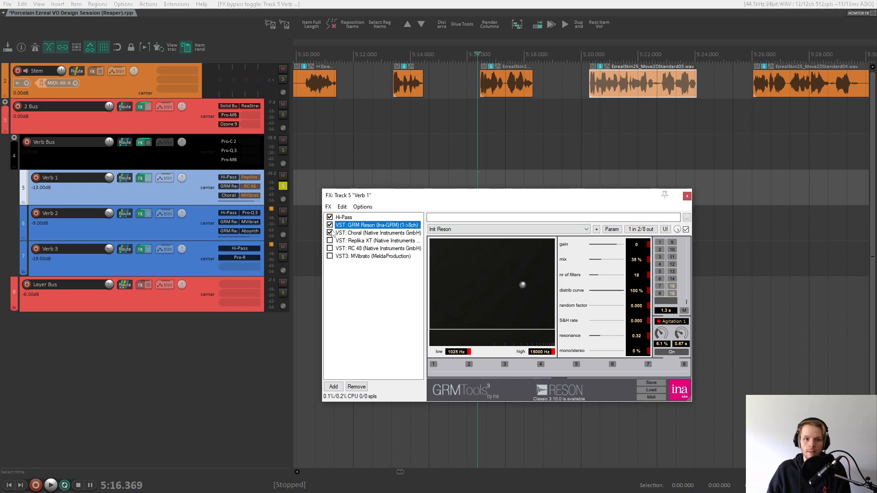
- Enable the Choral effect on Verb 1 and display its settings
left_click(349, 234)
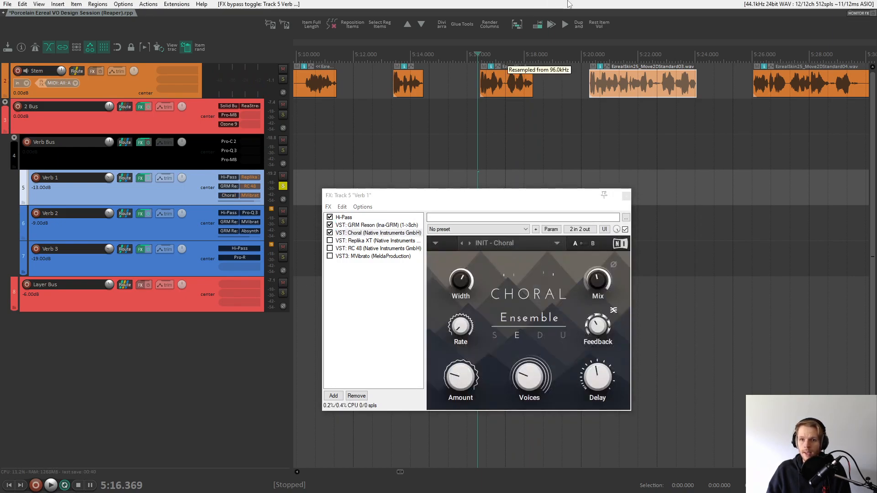
- Audition the Verb 1 track with Hi-Pass, GRM Reson and Choral enabled, continuing to EzrealSkin25_Move2DStandard04.wav
key("space")
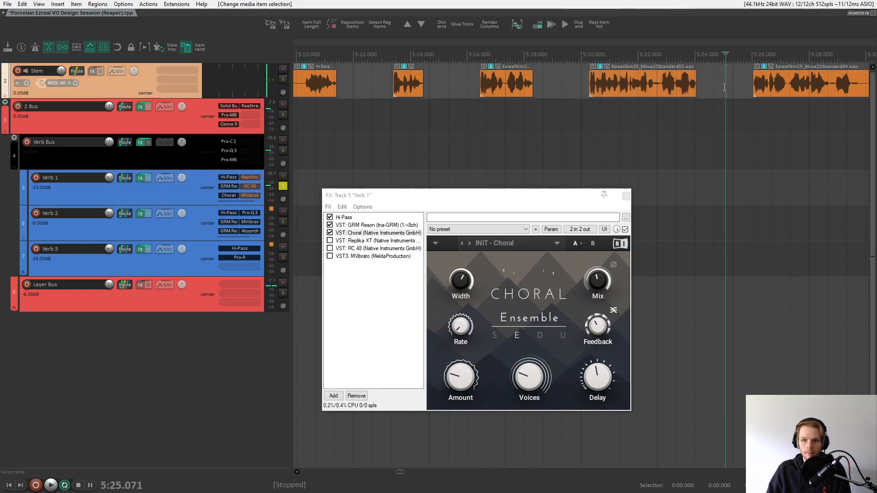
key("Tab")
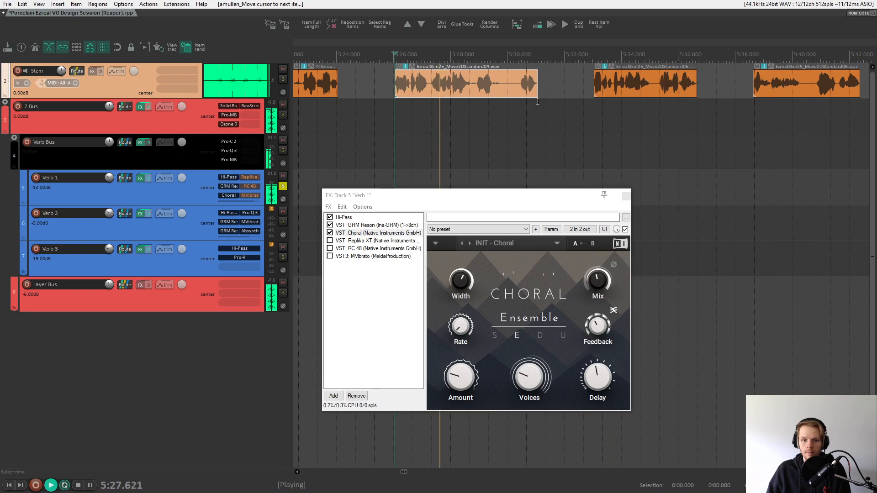
key("space")
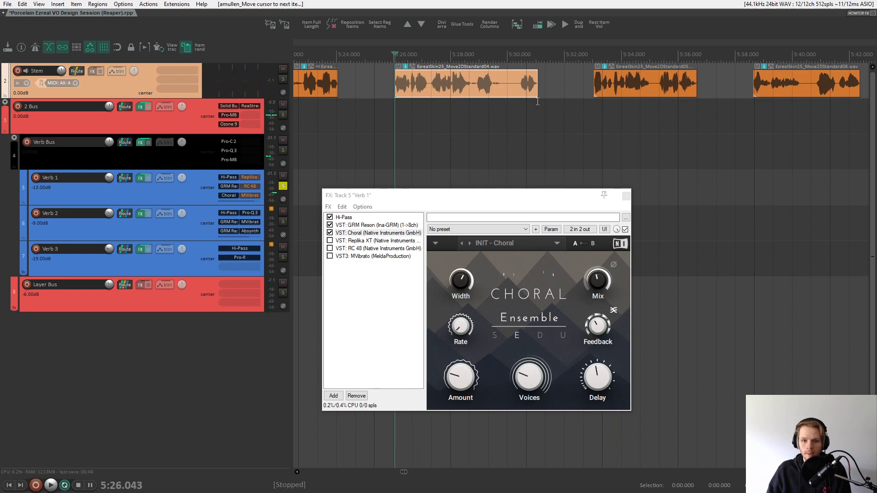
- Compare the GRM Reson and Choral settings on Verb 1, with the edit cursor at the start of the EzrealSkin25_Move2DStandard05 clip
left_click(404, 225)
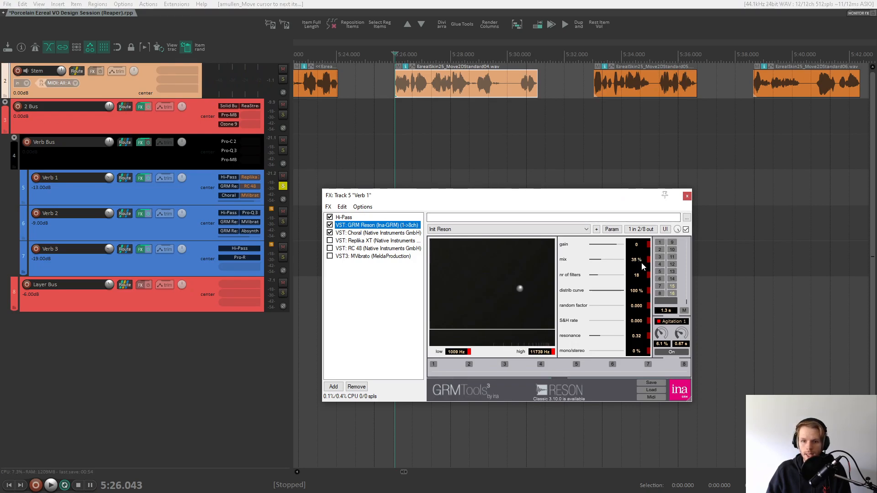
left_click(387, 234)
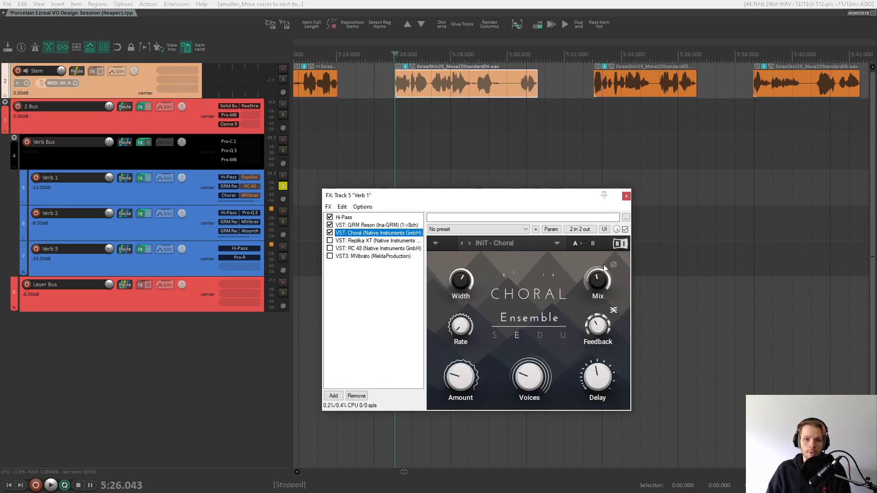
left_click(599, 83)
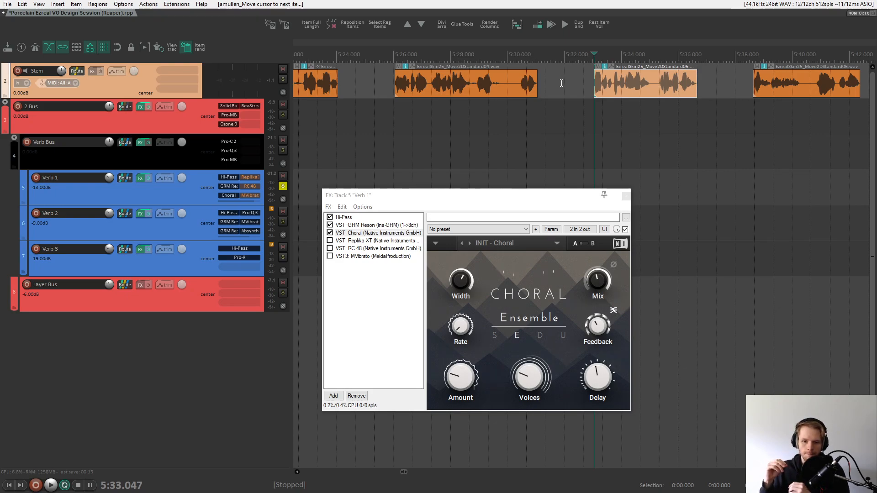
left_click(384, 225)
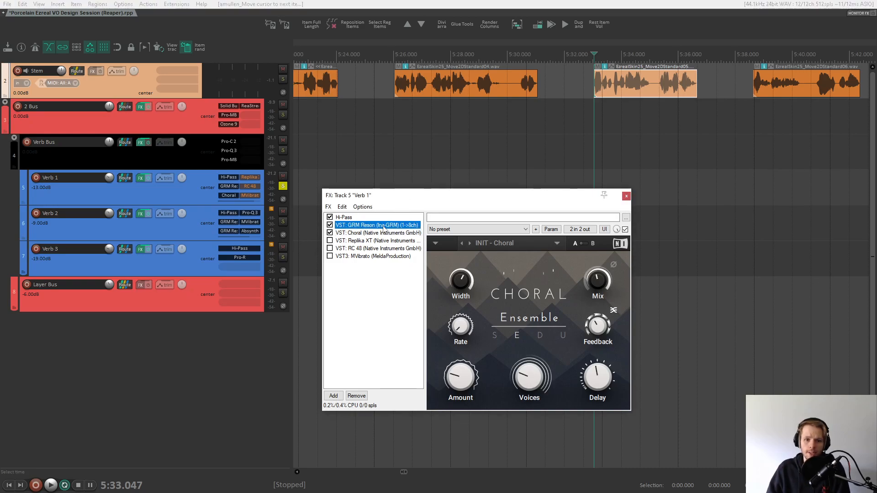
left_click(380, 233)
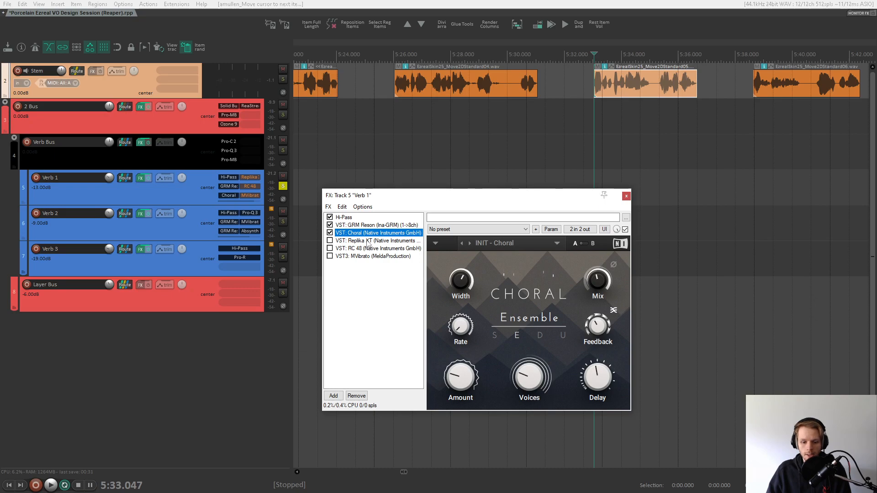
- Display the Replika XT settings and audition the EzrealSkin25_Move2DStandard05 clip with Replika XT still bypassed
left_click(368, 241)
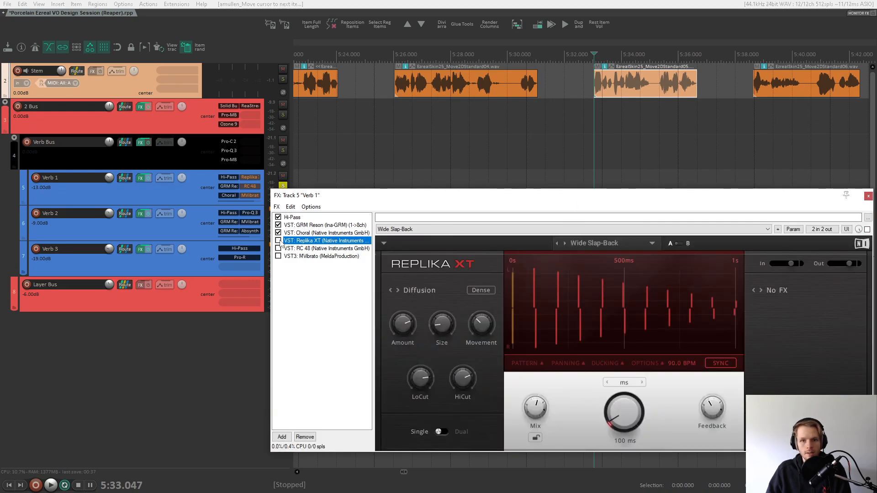
key("space")
left_click_drag(653, 195, 624, 185)
key("space")
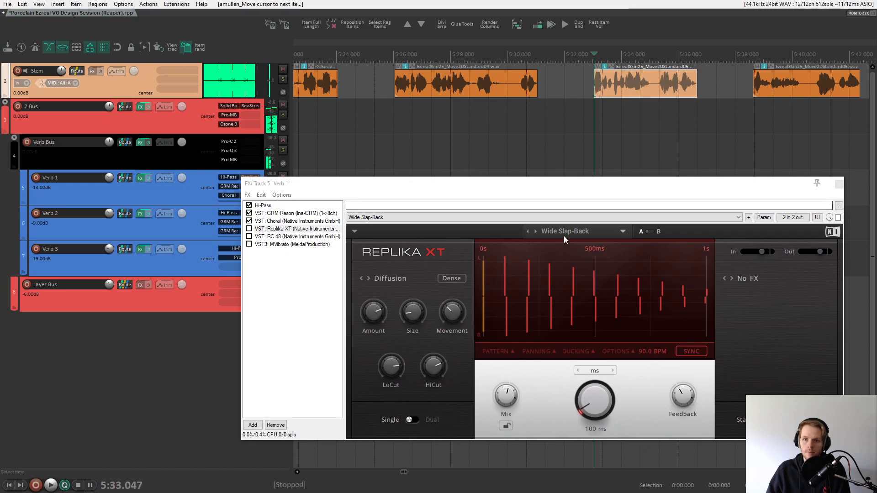
- Enable Replika XT on Verb 1 and audition the same clip through it
left_click(249, 229)
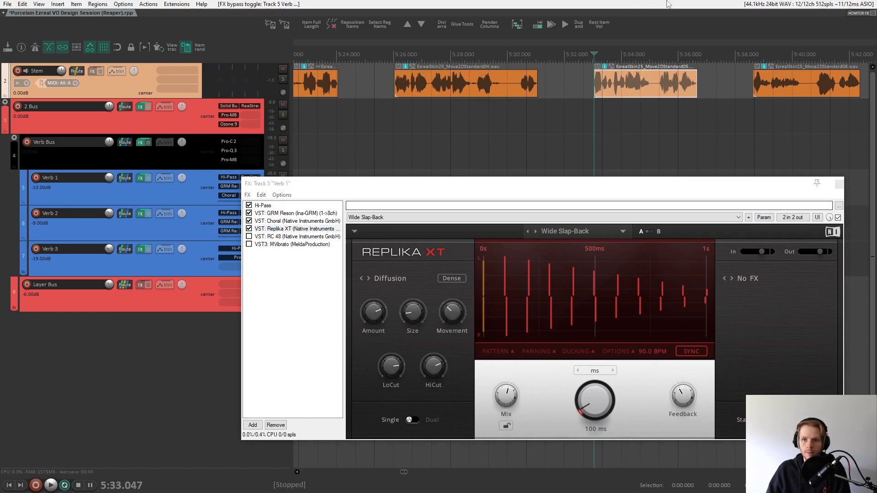
key("space")
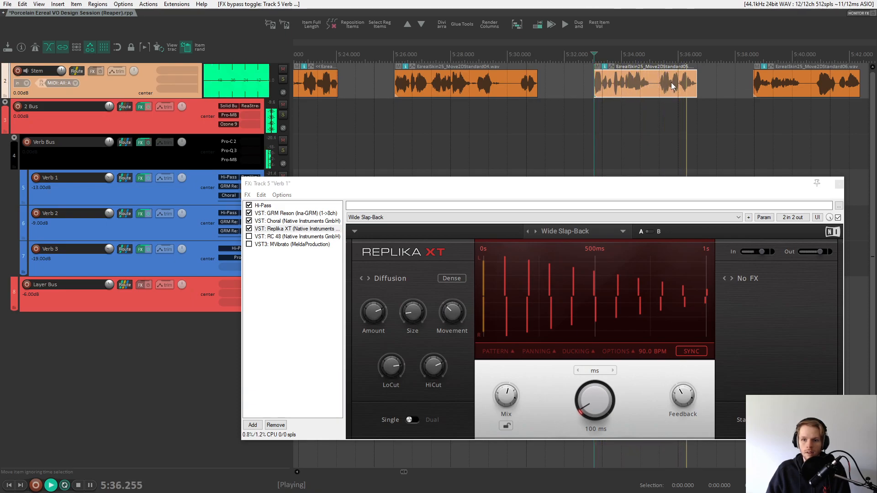
key("space")
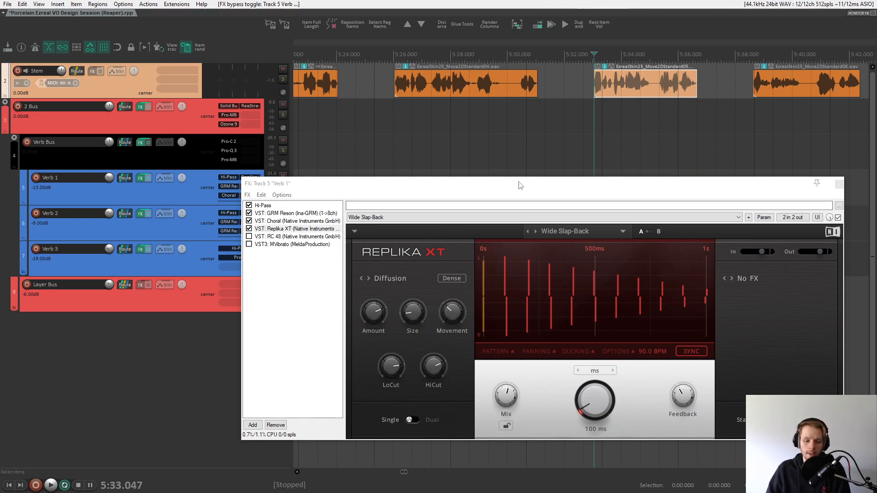
- Enable RC 48 on Verb 1, display its settings, and audition the Move2DStandard05 clip and the short clip just after 5:44
left_click_drag(519, 185, 508, 171)
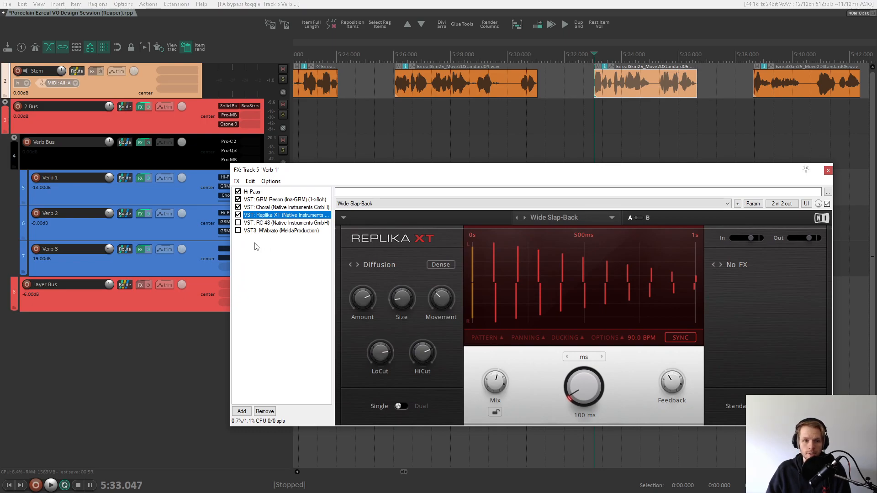
left_click(279, 223)
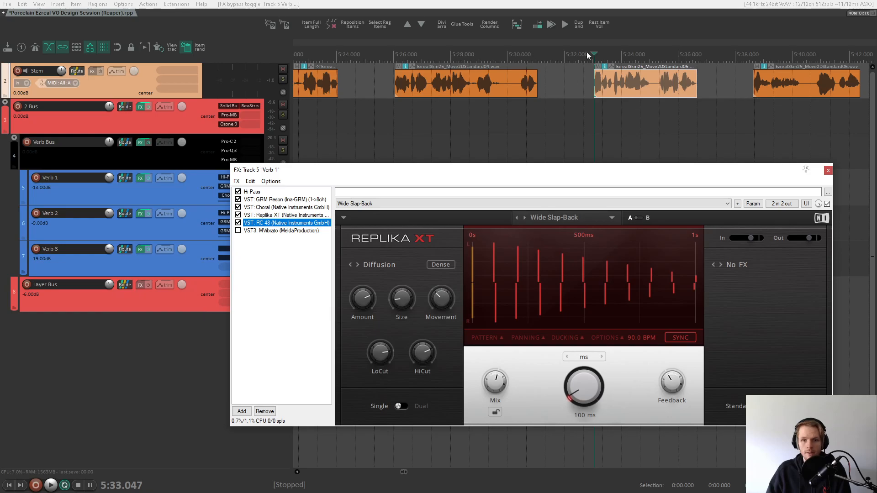
key("space")
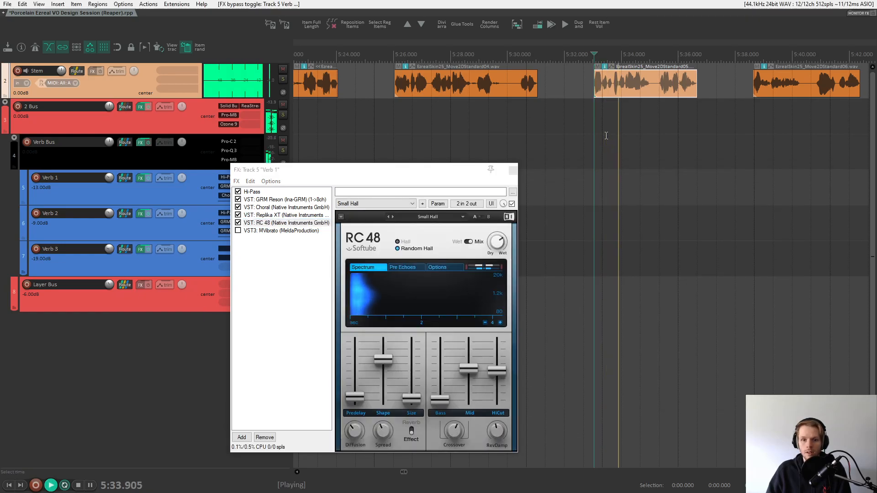
scroll(607, 135, "right", 3)
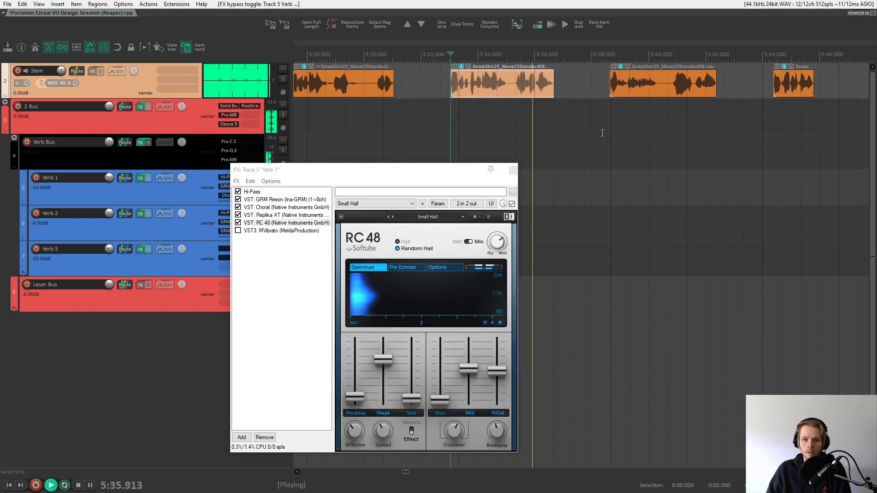
left_click(763, 55)
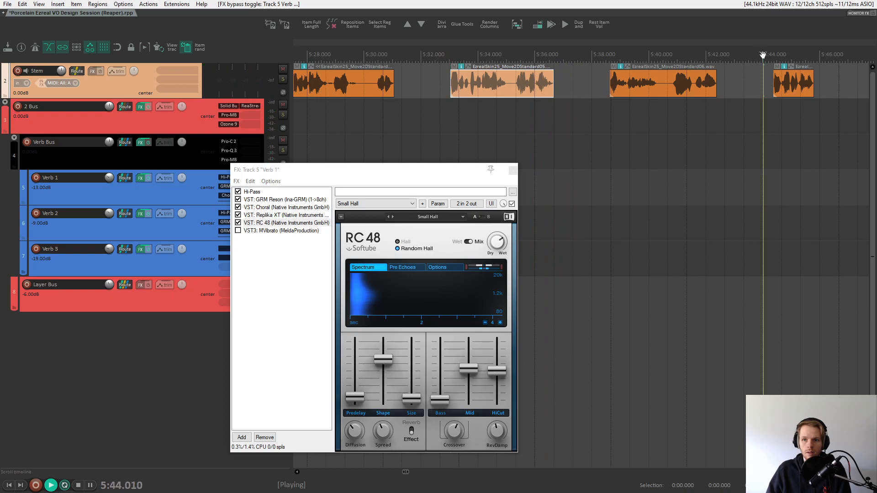
scroll(640, 110, "right", 3)
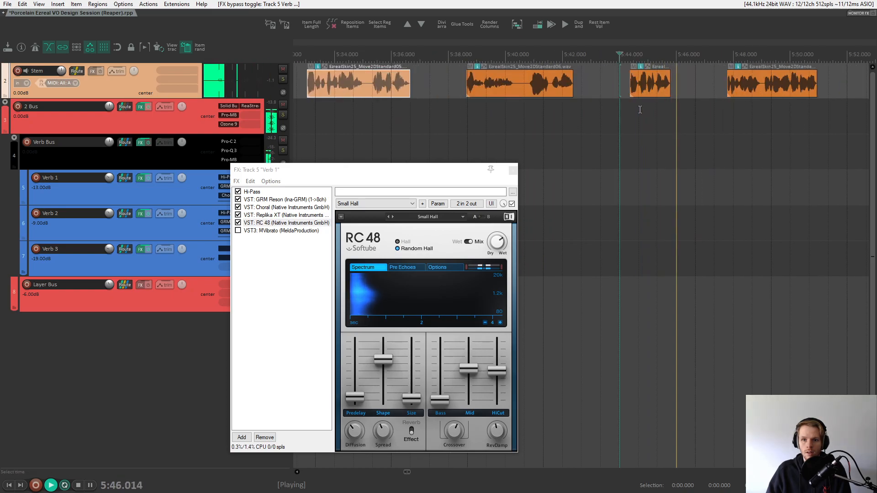
key("space")
left_click_drag(229, 168, 278, 266)
left_click(238, 223)
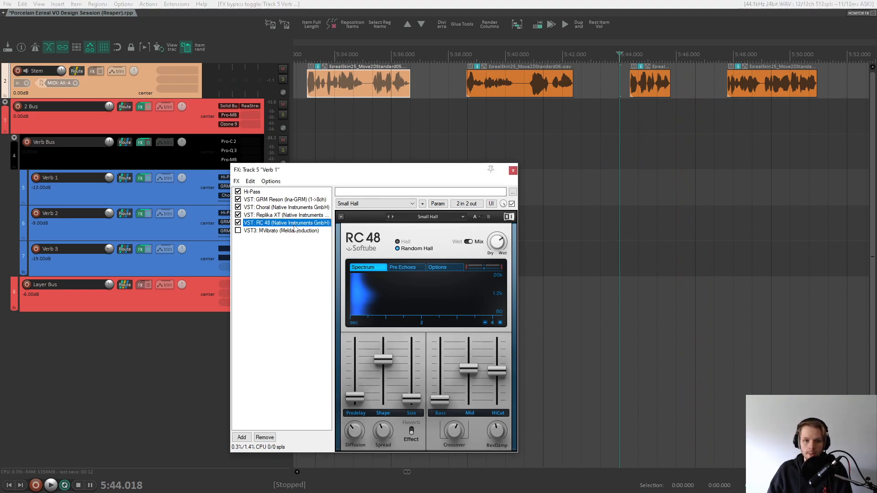
- Enable MVibrato on Verb 1 and display its settings, with the edit cursor at the clip starting near 5:47.8
left_click_drag(378, 175, 468, 141)
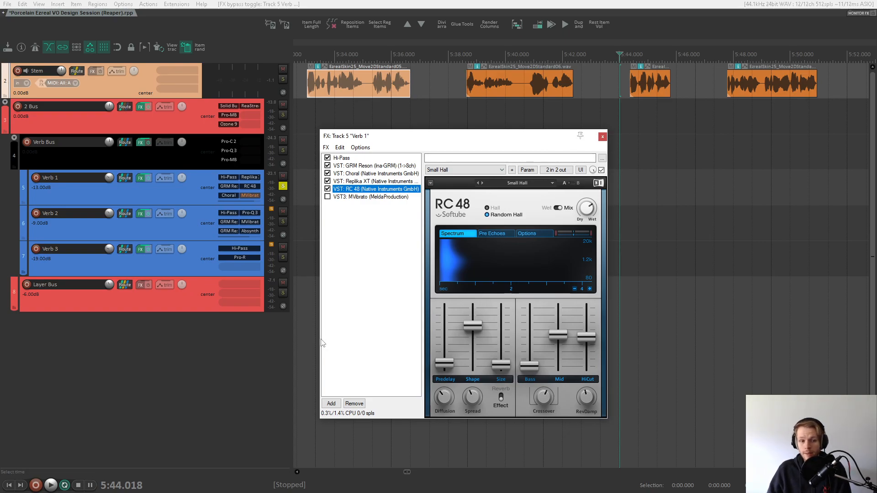
left_click(121, 307)
left_click(198, 194)
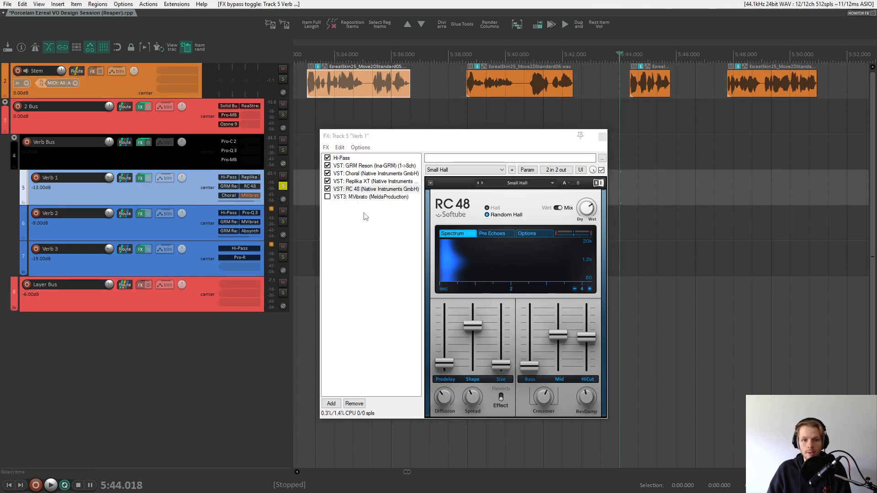
left_click(377, 194)
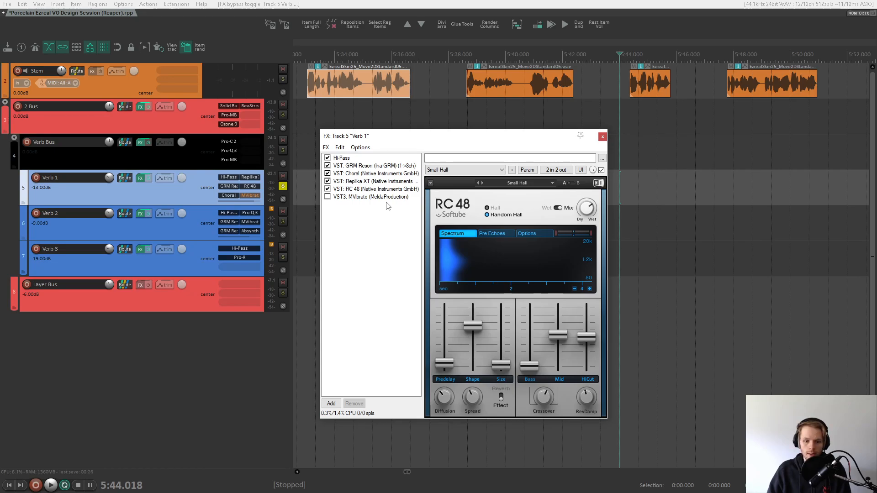
left_click(327, 197)
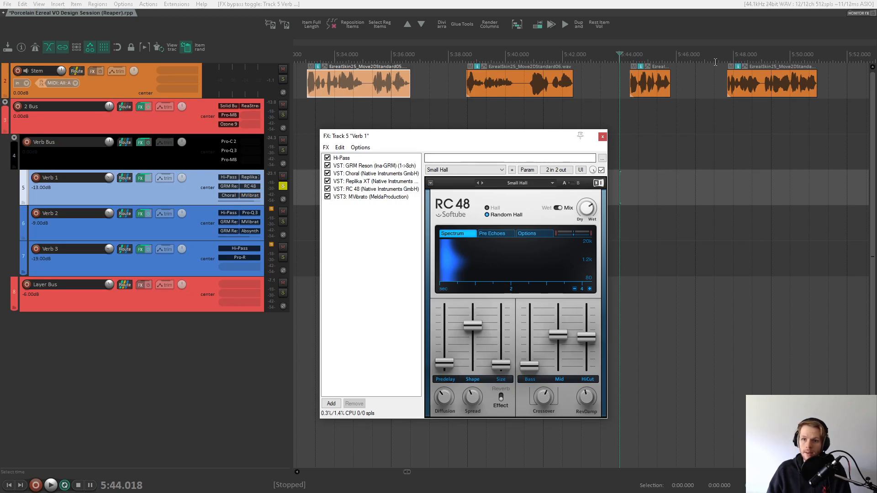
left_click(727, 119)
left_click(400, 197)
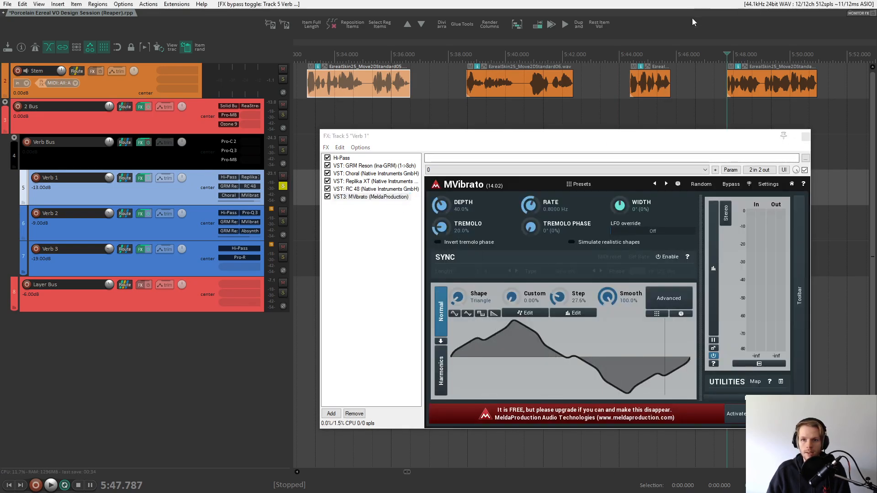
- Audition the clips starting near 5:47.8 and 5:52.8 through Verb 1's full effects chain, with the MVibrato settings shown
scroll(650, 96, "right", 3)
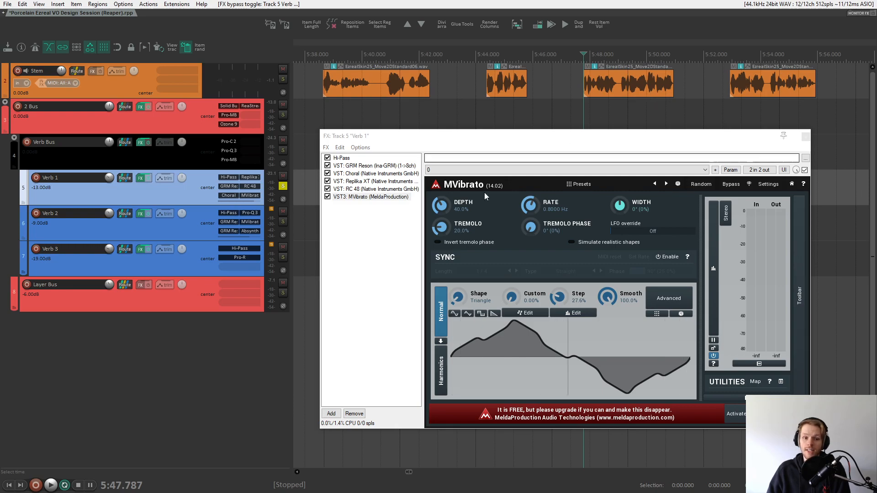
left_click(374, 189)
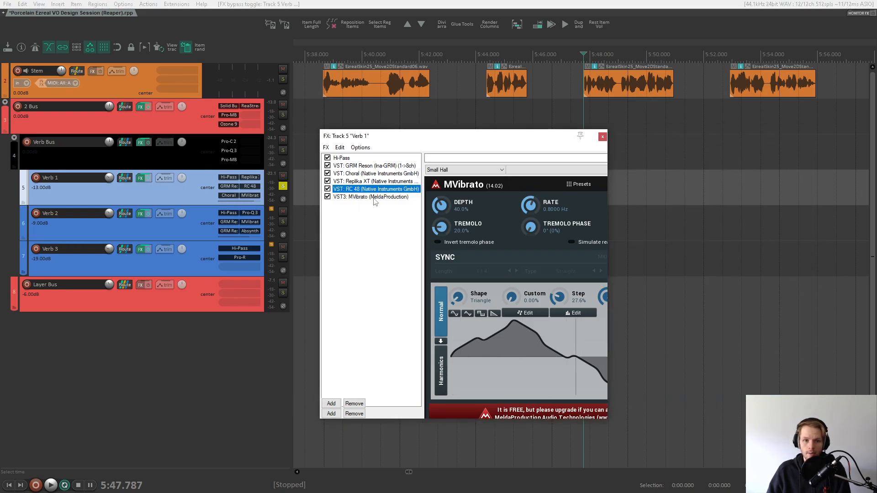
left_click(373, 197)
key("space")
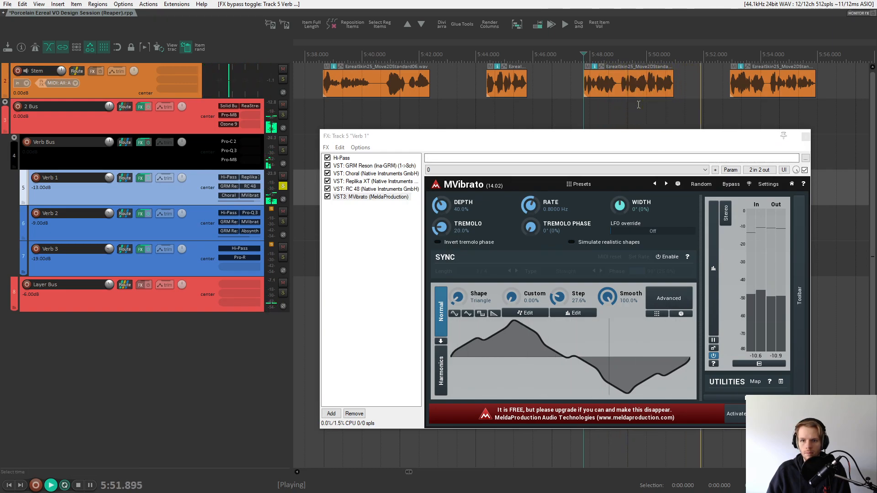
key("space")
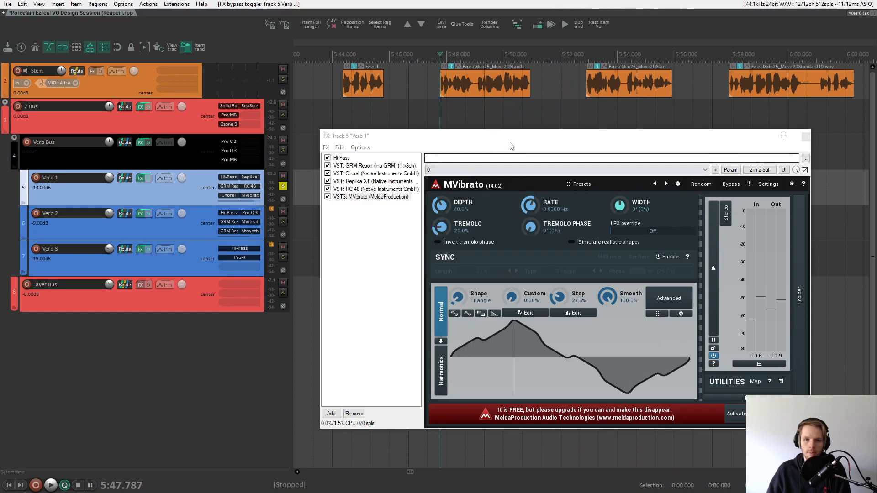
left_click(582, 54)
key("space")
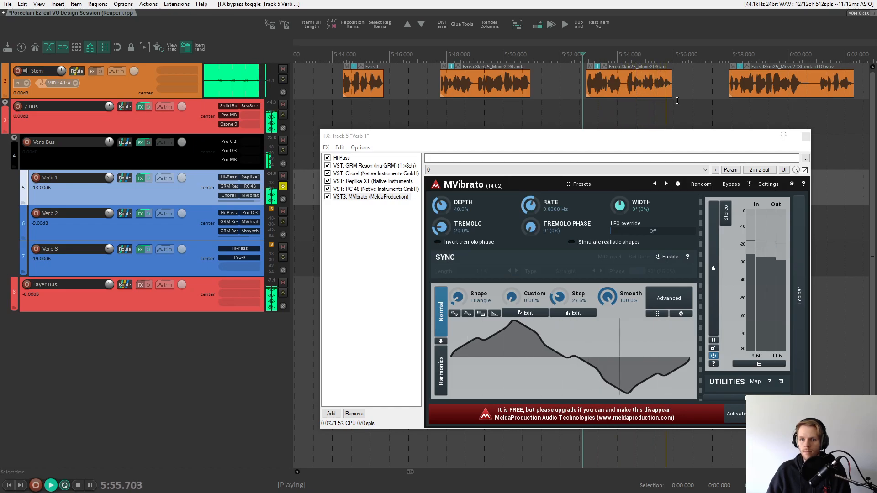
key("space")
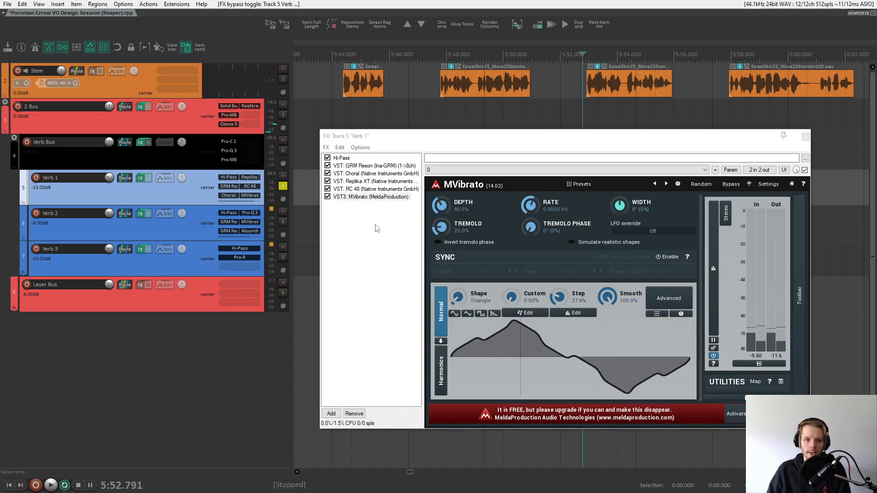
- Close the Verb 1 effects chain and solo the Verb 2 track in place of Verb 1
left_click(377, 228)
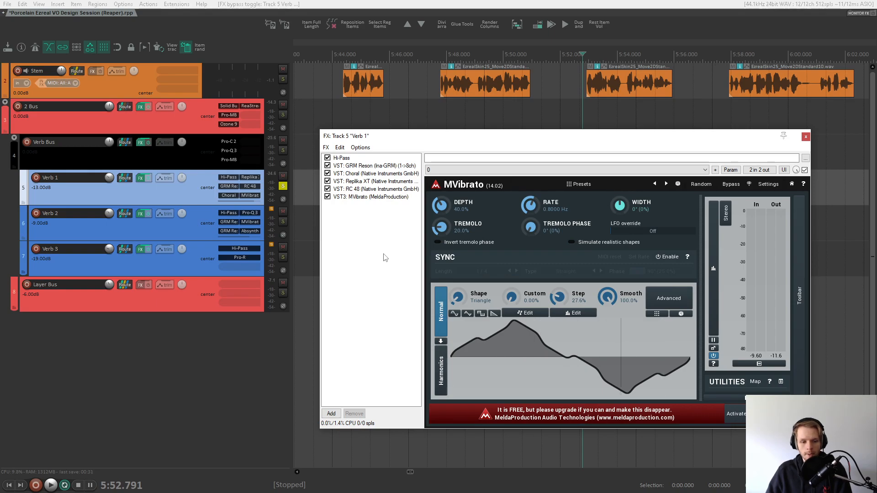
key("Escape")
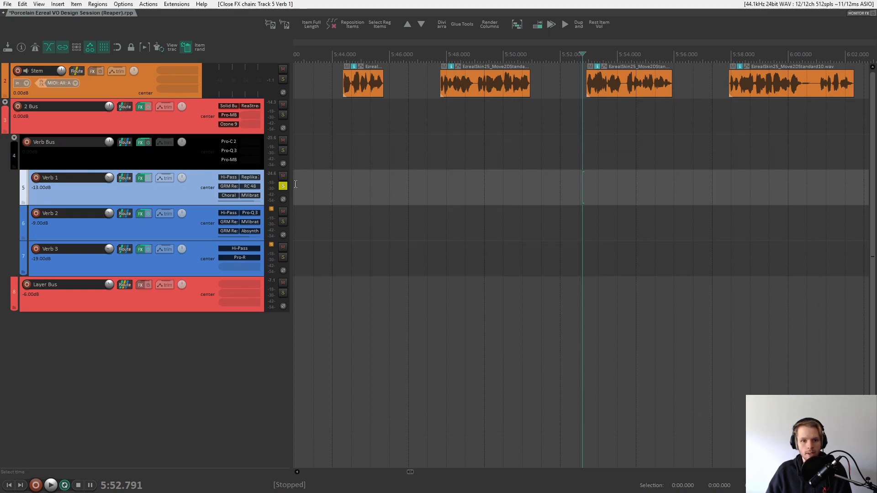
left_click(283, 186)
left_click(283, 221)
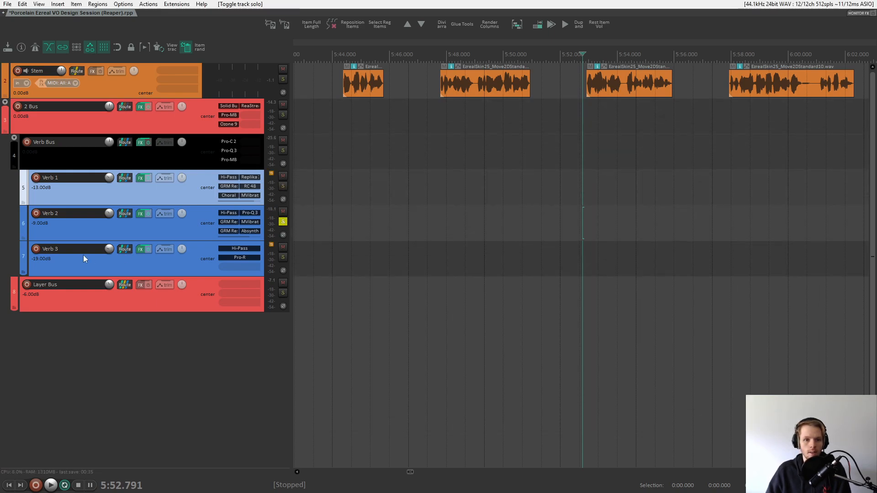
- Display Verb 2's effects chain clear of the track list and audition the clip starting near 5:52.8 through it
left_click(141, 214)
key("space")
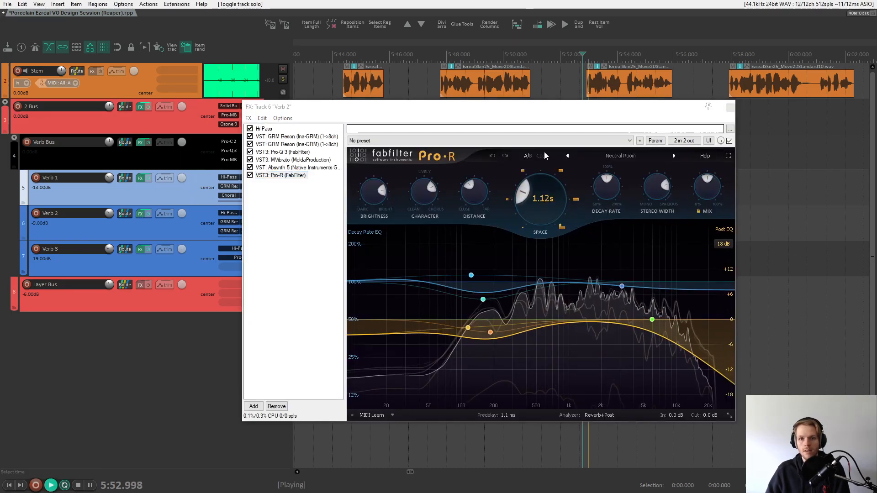
left_click_drag(333, 112, 411, 150)
key("space")
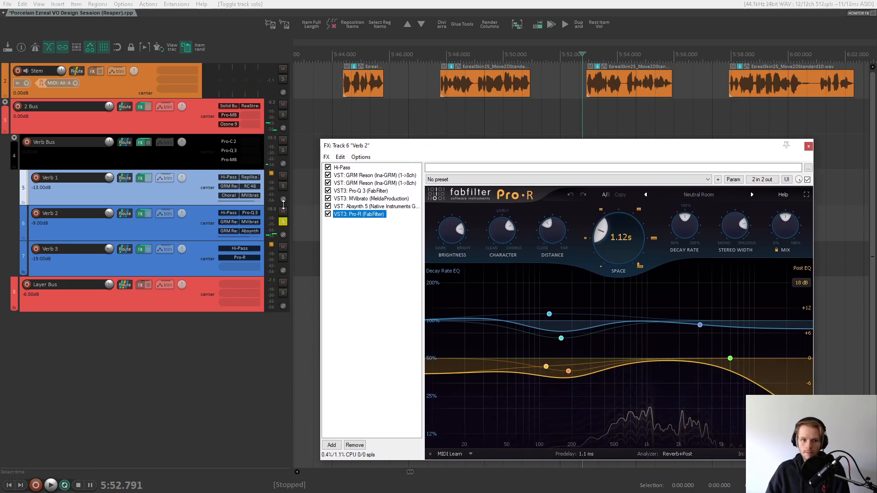
- Bypass every Verb 2 effect from the second GRM Reson through Pro-R, leaving Hi-Pass and the first GRM Reson enabled
left_click(167, 196)
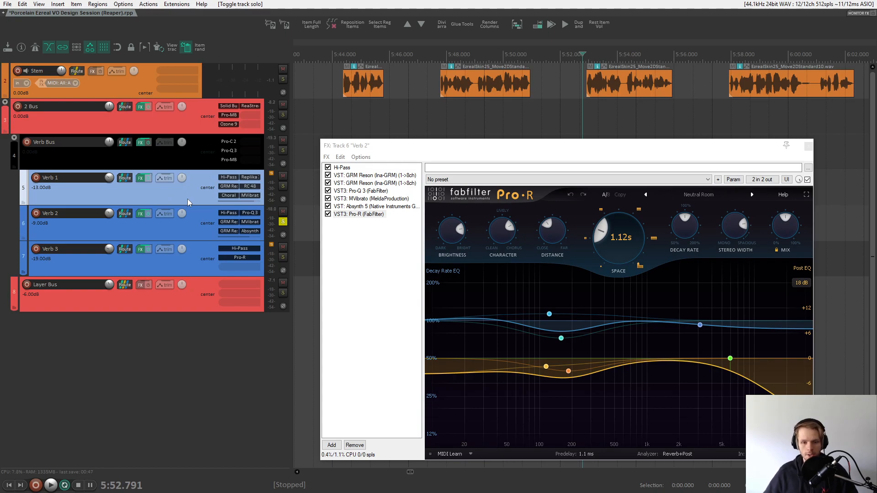
left_click(184, 227)
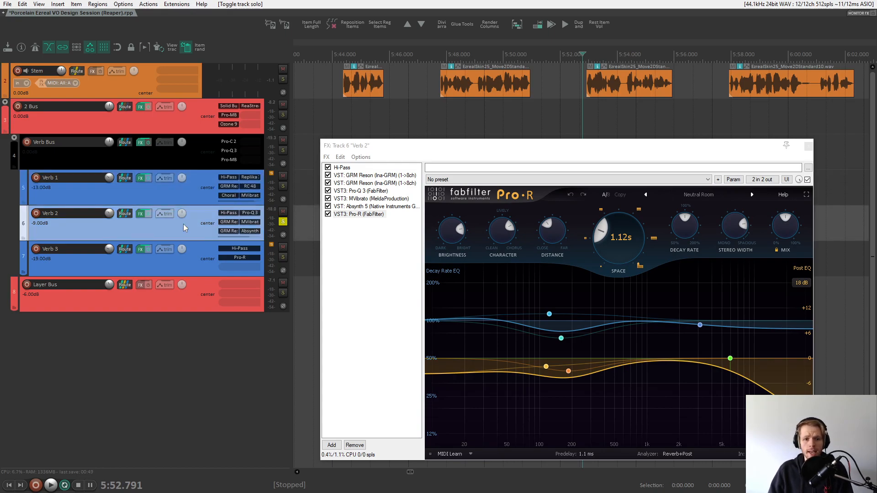
left_click_drag(380, 248, 364, 184)
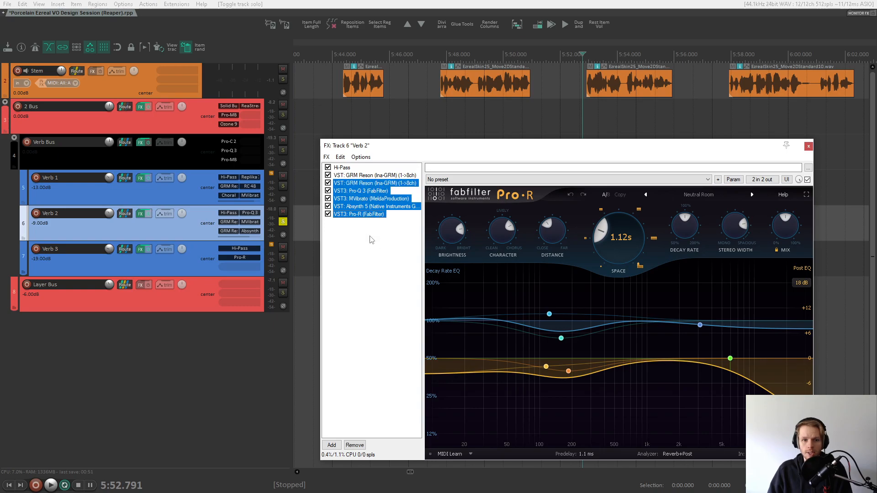
key("ctrl+b")
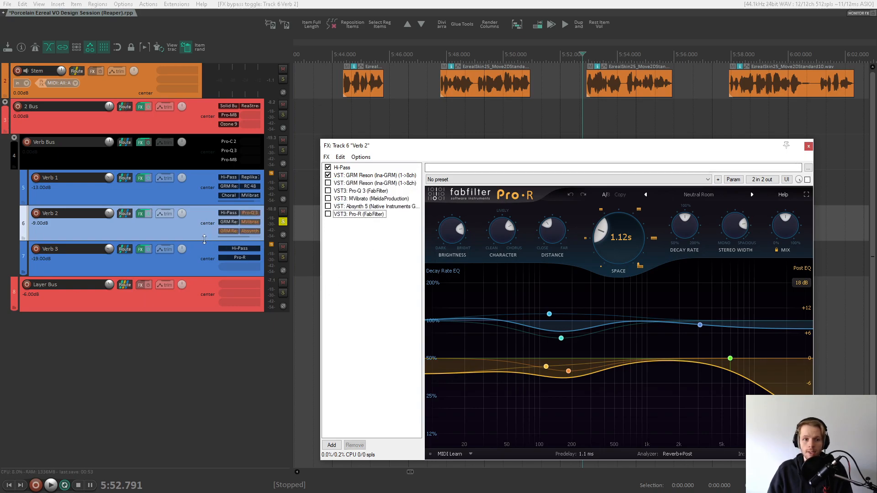
left_click(187, 234)
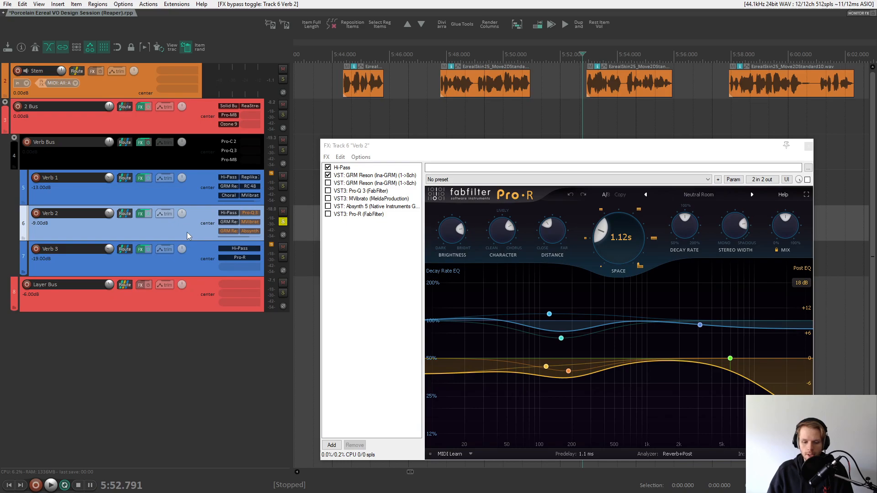
- Display the first GRM Reson on Verb 2 and compare the clip starting near 5:52.8 with it enabled and bypassed, leaving it enabled
left_click(389, 178)
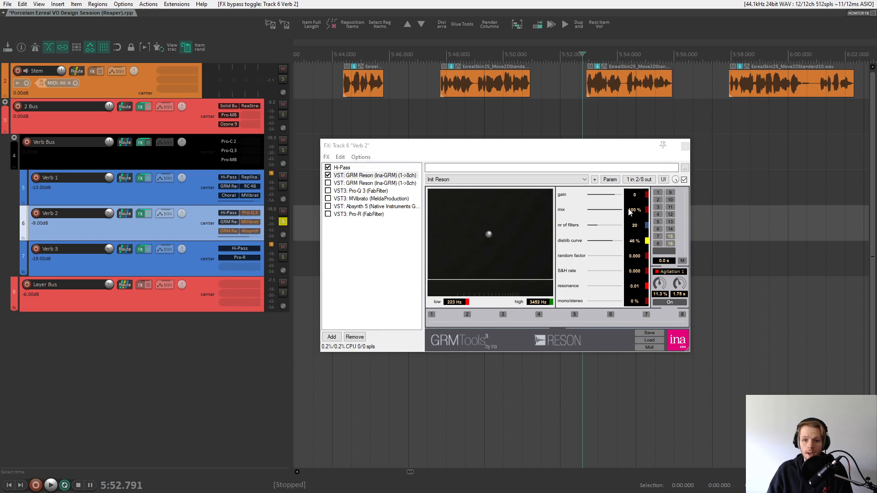
key("space")
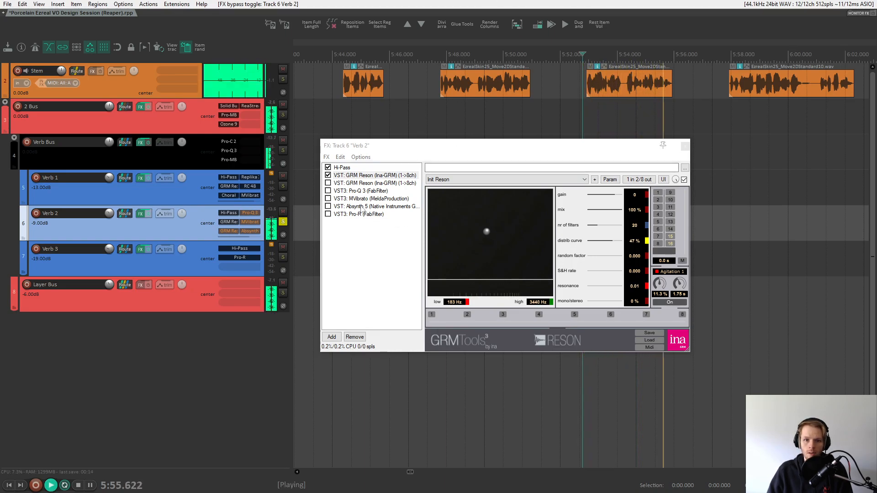
key("space")
left_click(328, 175)
key("space")
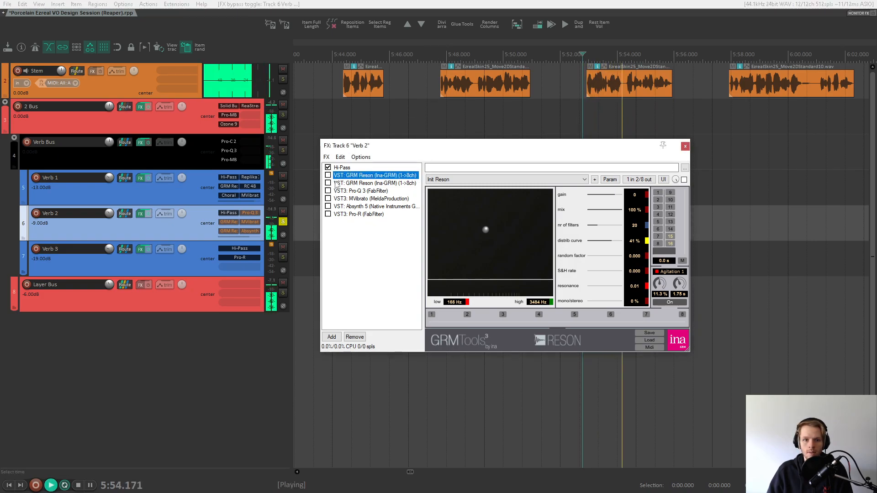
key("space")
left_click(328, 175)
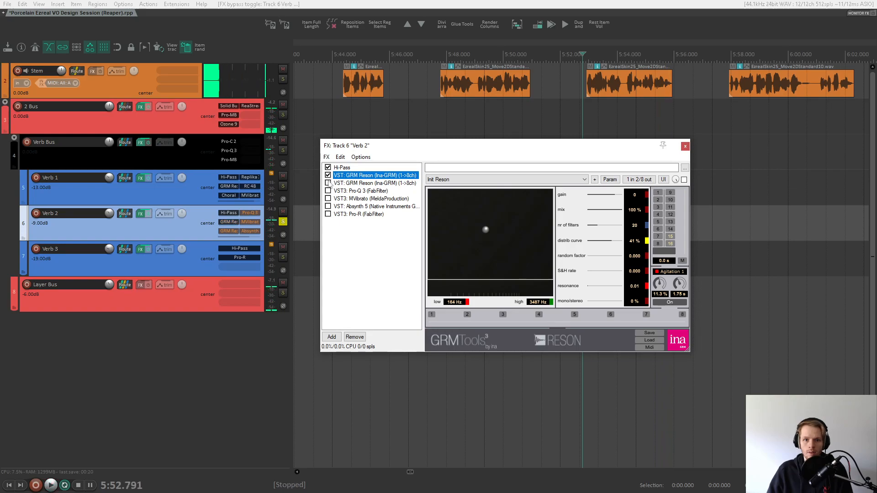
- Display and enable the second GRM Reson on Verb 2, auditioning the clip starting near 5:52.8 without and with it
key("space")
left_click(354, 183)
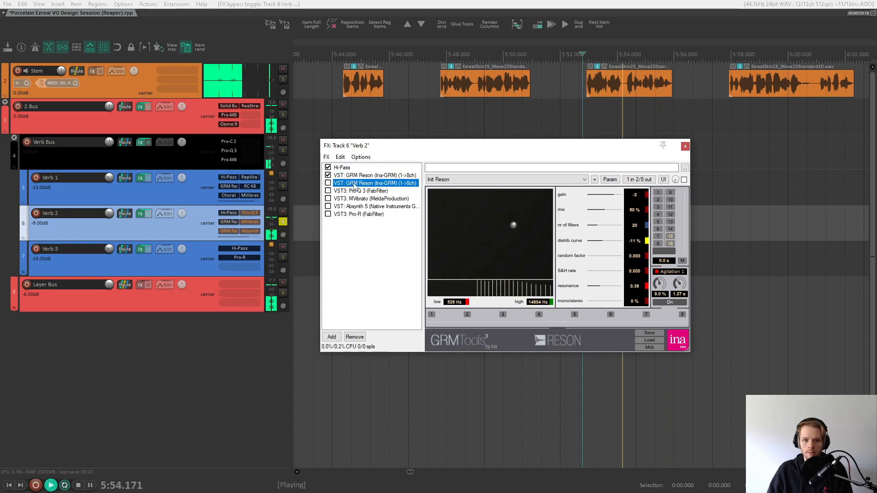
key("space")
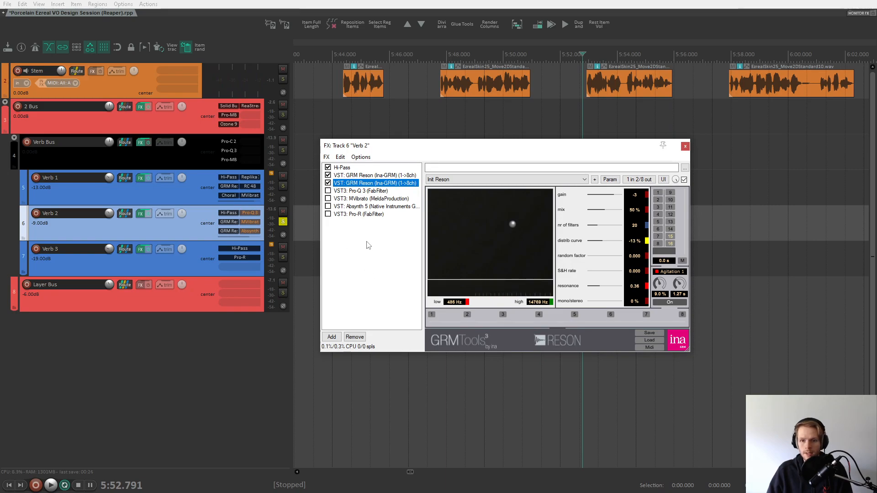
key("space")
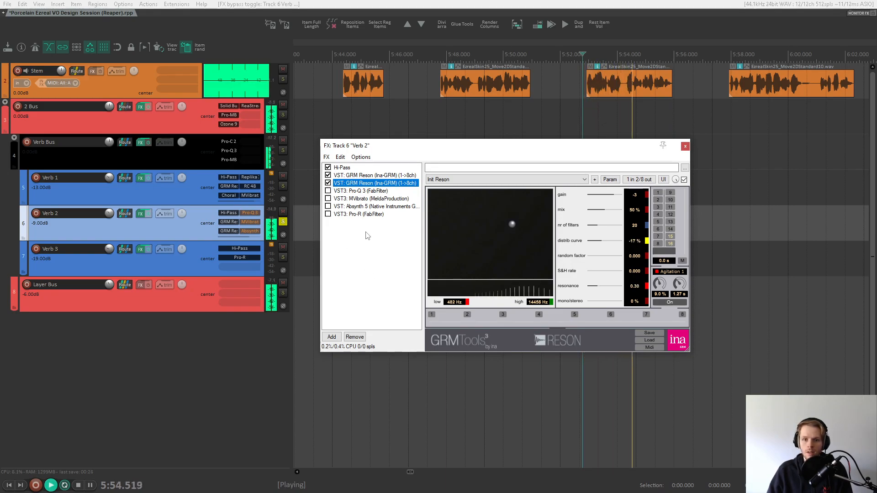
- Enable Pro-Q 3 and MVibrato on Verb 2, display MVibrato's settings, and audition the clip starting near 5:52.8
left_click(328, 198)
left_click(378, 199)
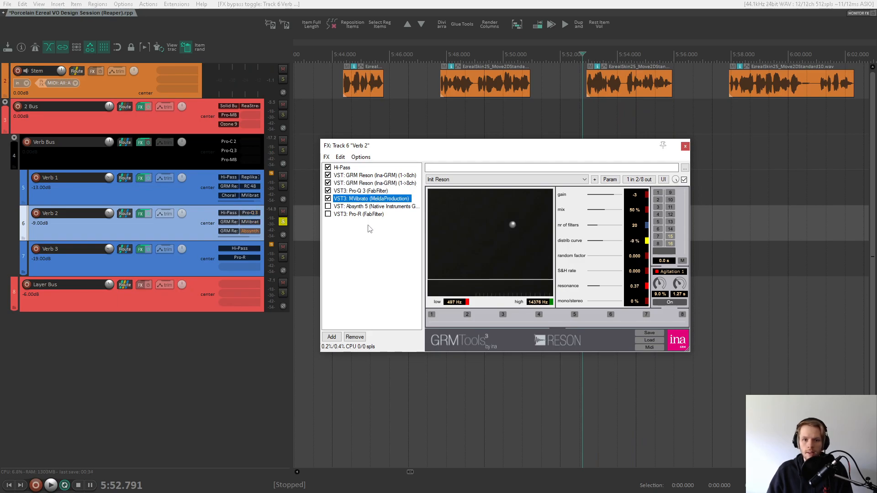
key("space")
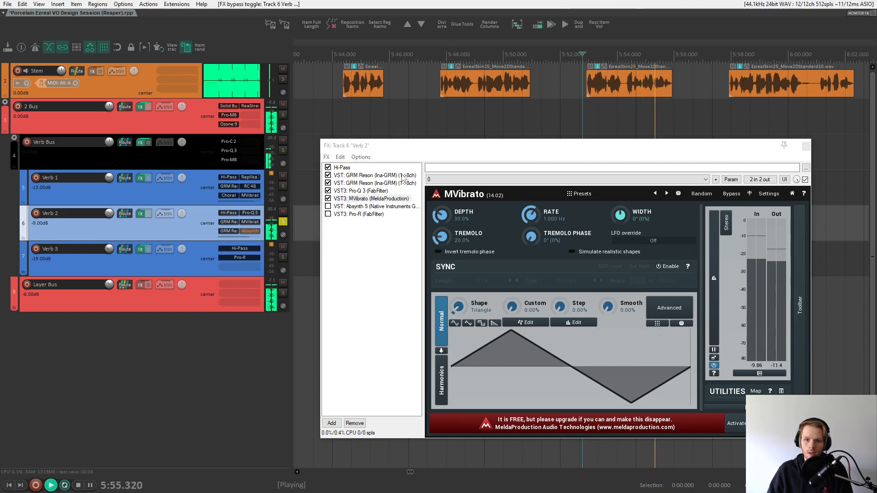
key("space")
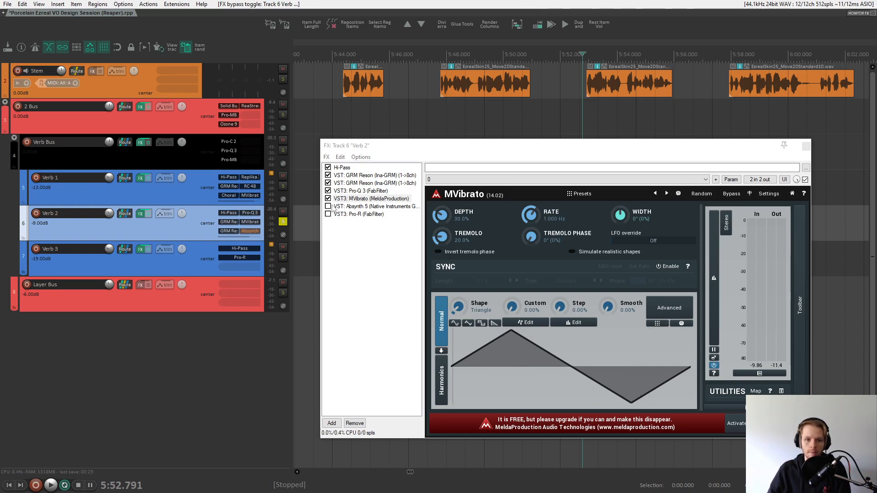
- Display Absynth 5 on Verb 2, audition the clip starting near 5:52.8 with it bypassed, and enable it
left_click(357, 207)
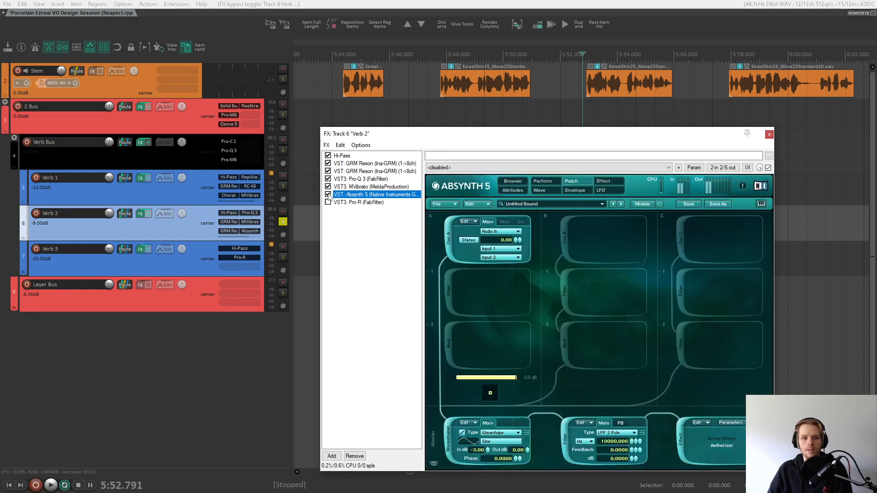
key("space")
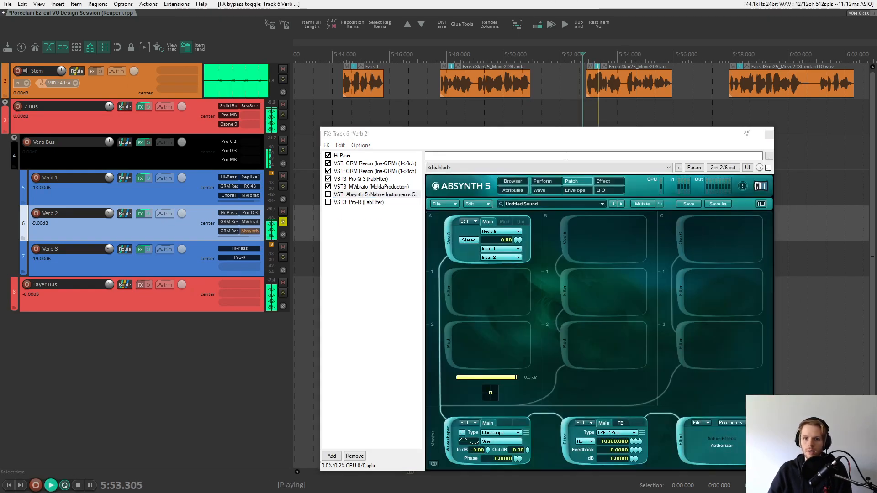
left_click(365, 194)
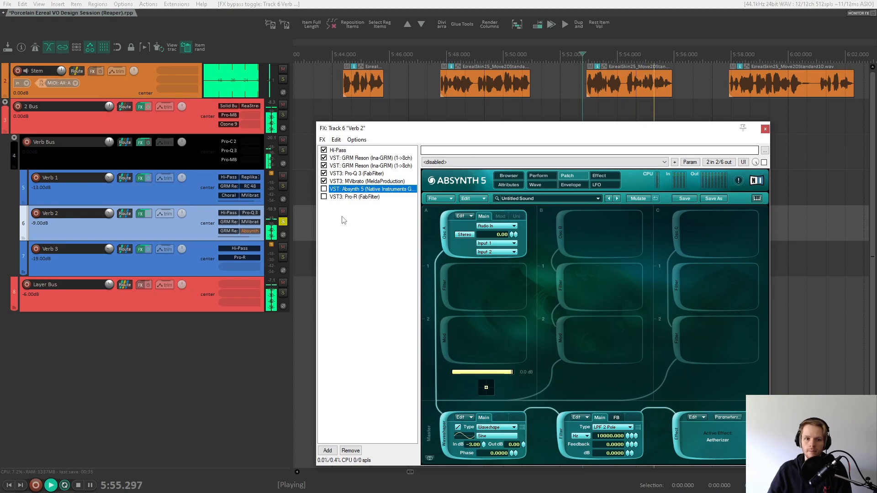
key("space")
left_click(323, 189)
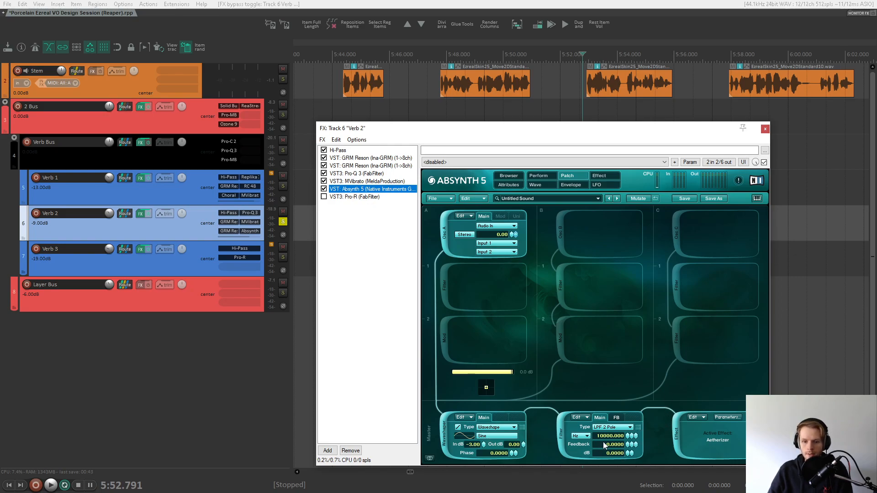
- Show Absynth 5's Effect page with the Aetherizer settings and audition the clip starting near 5:52.8 through it
left_click(599, 176)
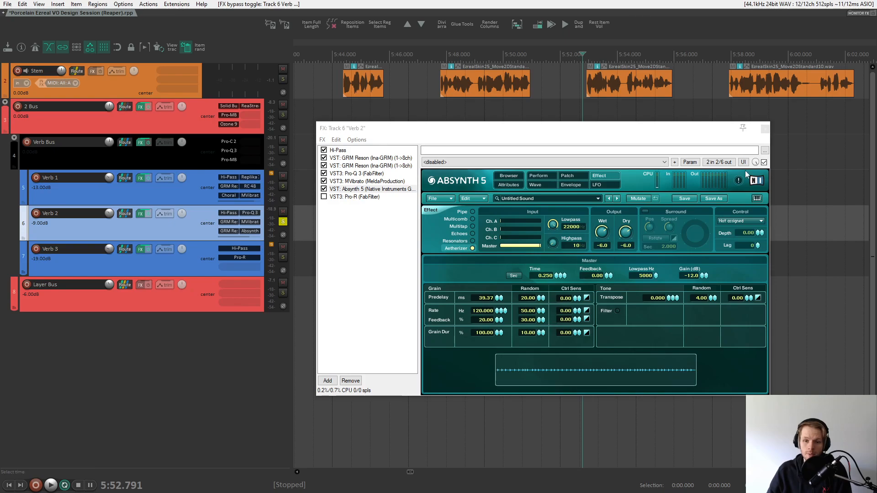
key("space")
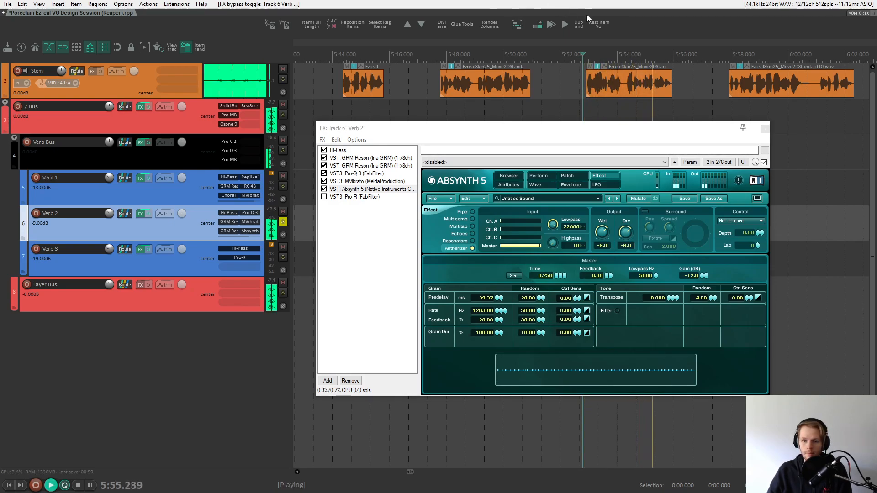
key("space")
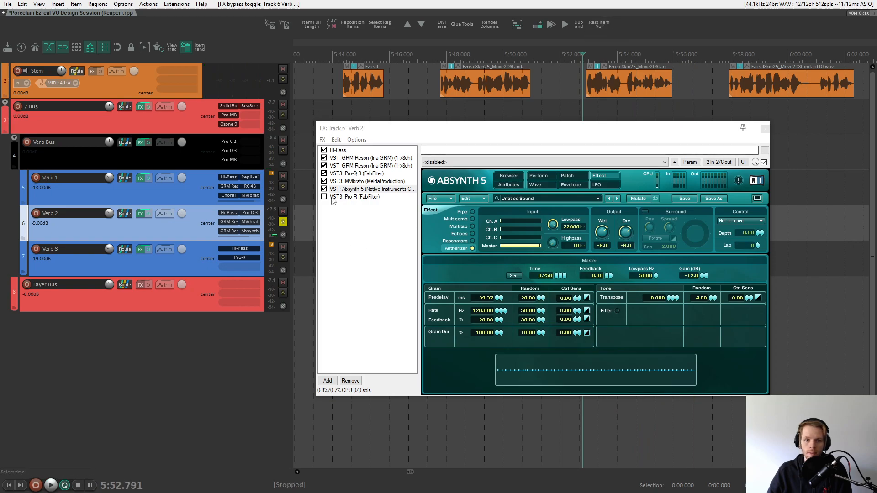
- Display Pro-R on Verb 2, keep it bypassed, and audition the short clip just after 5:44
left_click(328, 198)
left_click(356, 198)
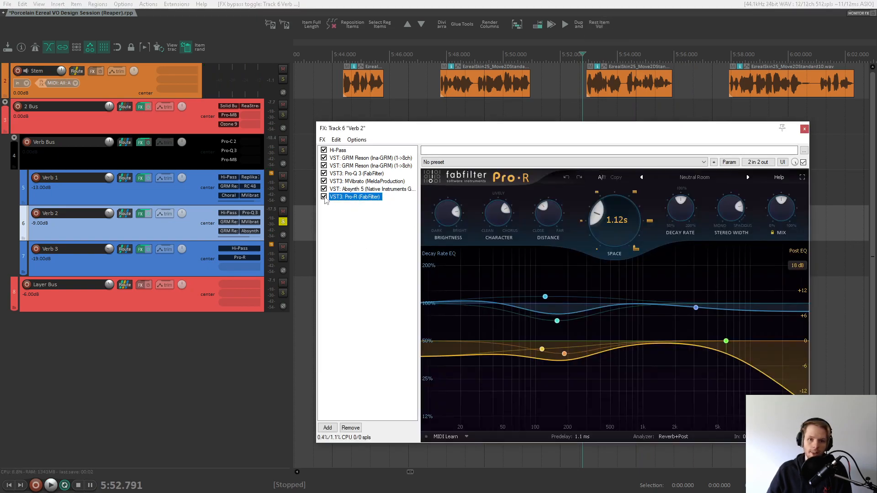
scroll(491, 55, "left", 3)
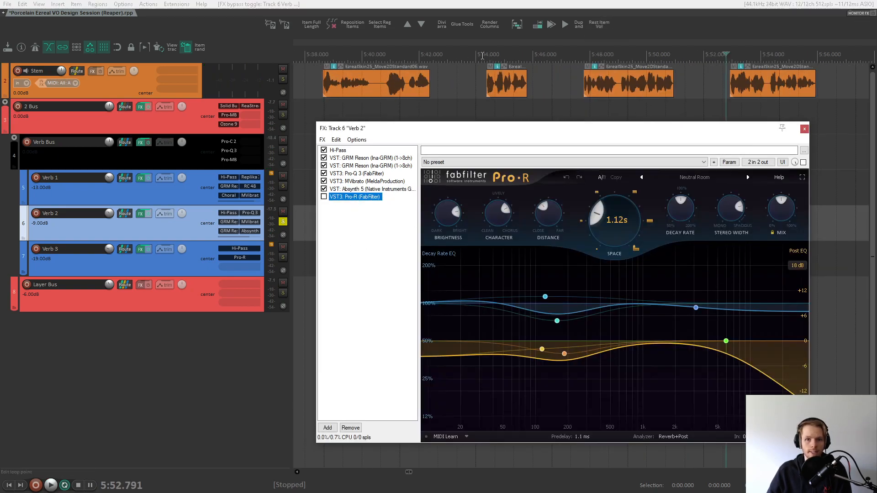
left_click(482, 55)
key("space")
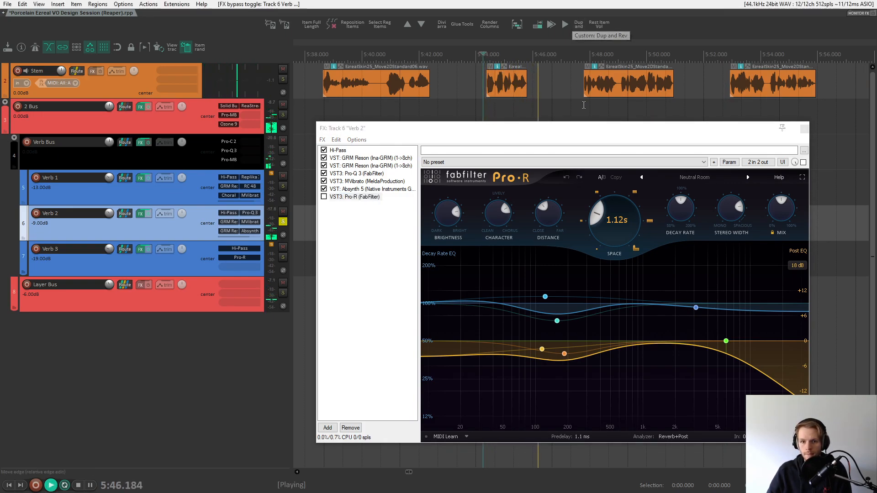
key("space")
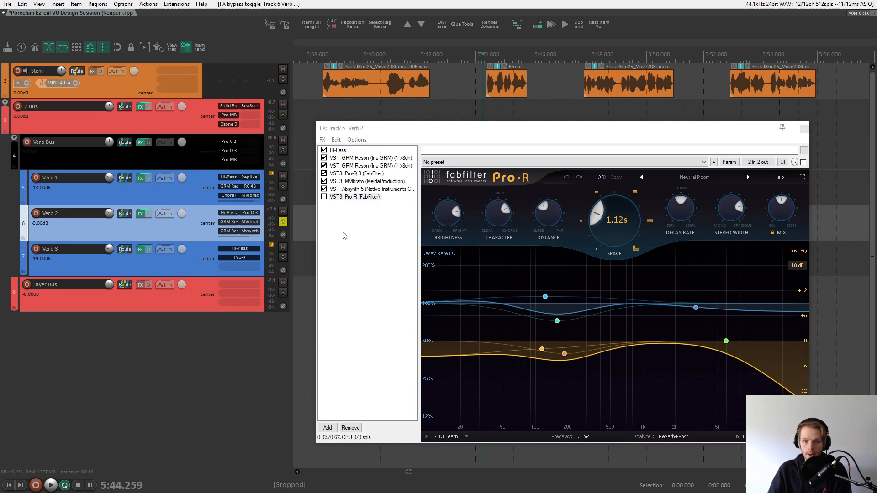
- Enable Pro-R on Verb 2, with that track selected, and audition the short clip just after 5:44
left_click(187, 190)
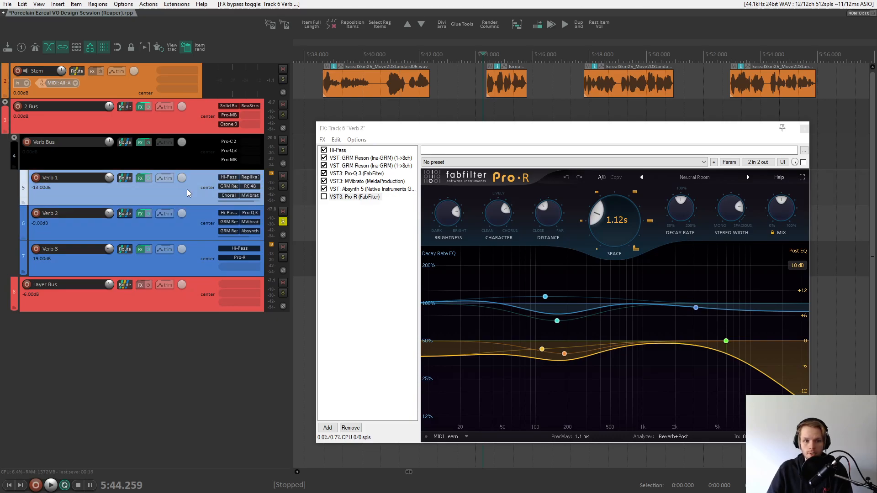
left_click(189, 232)
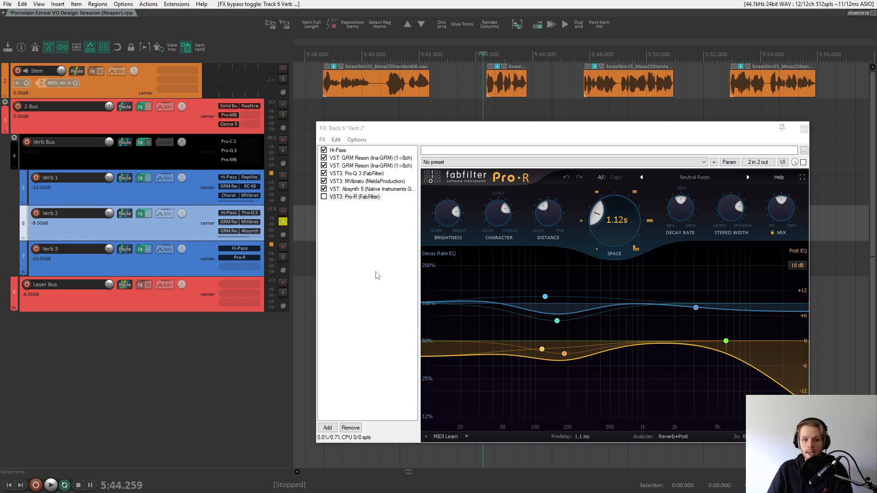
left_click(324, 197)
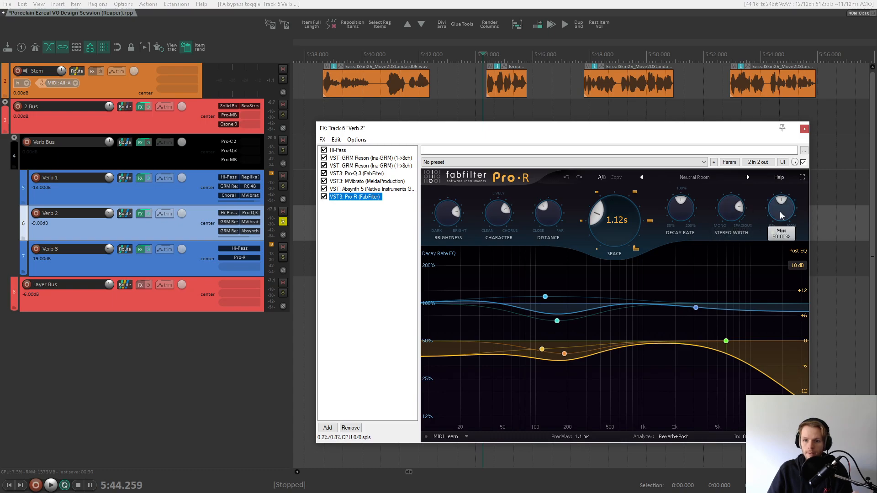
left_click(499, 4)
key("space")
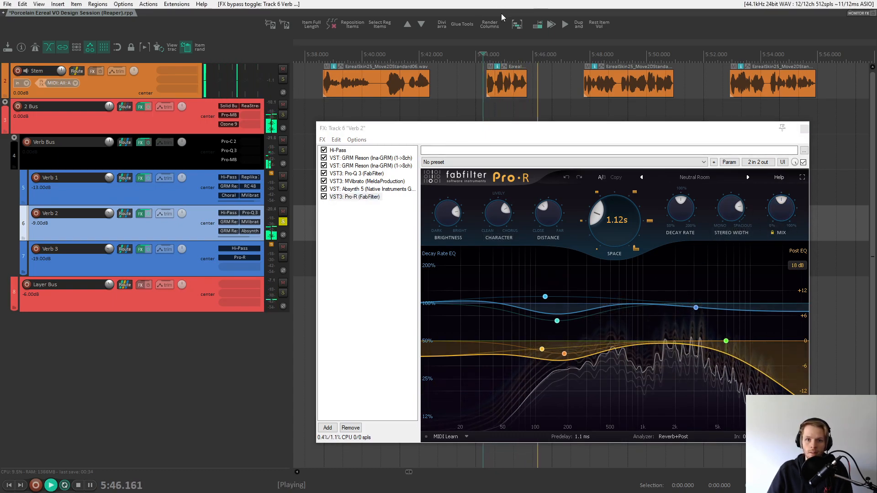
key("space")
- Bypass Pro-R on Verb 2, audition the short clip just after 5:44 twice without it, and enable Pro-R again
left_click(324, 197)
key("space")
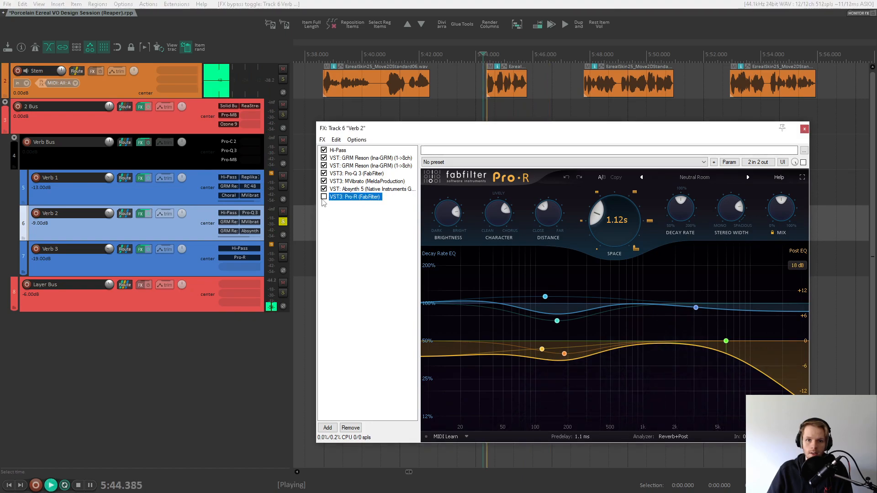
key("space")
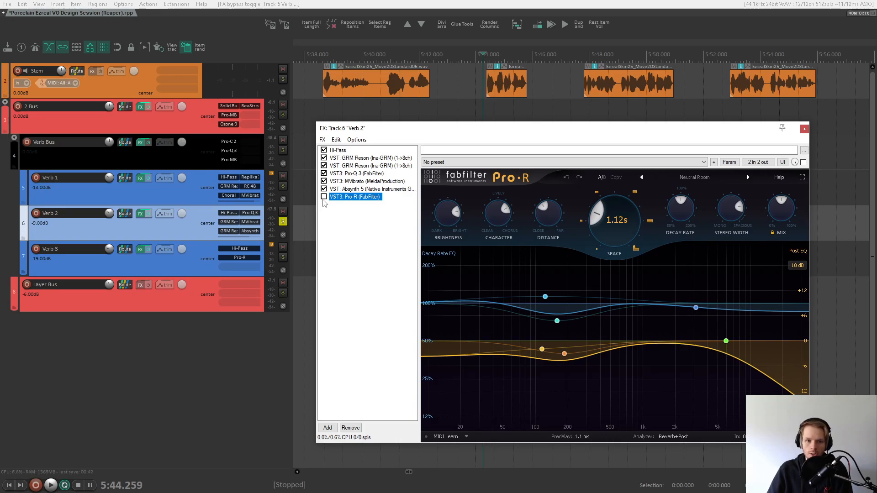
key("space")
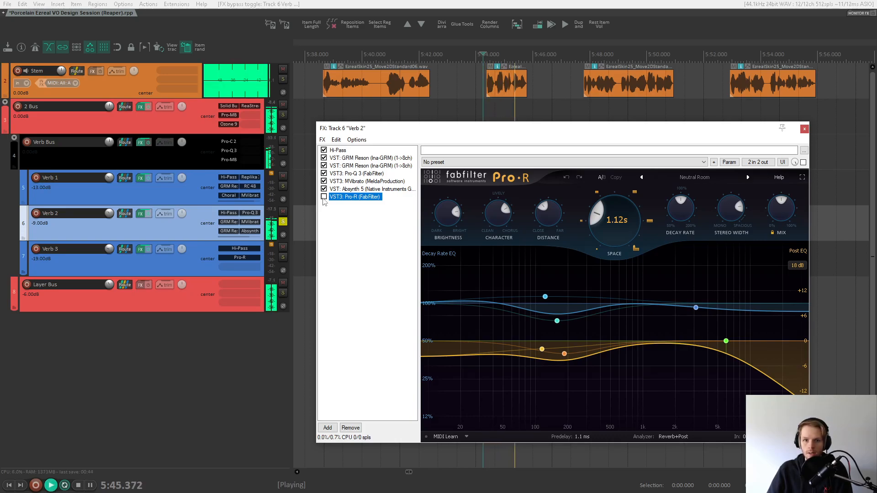
key("space")
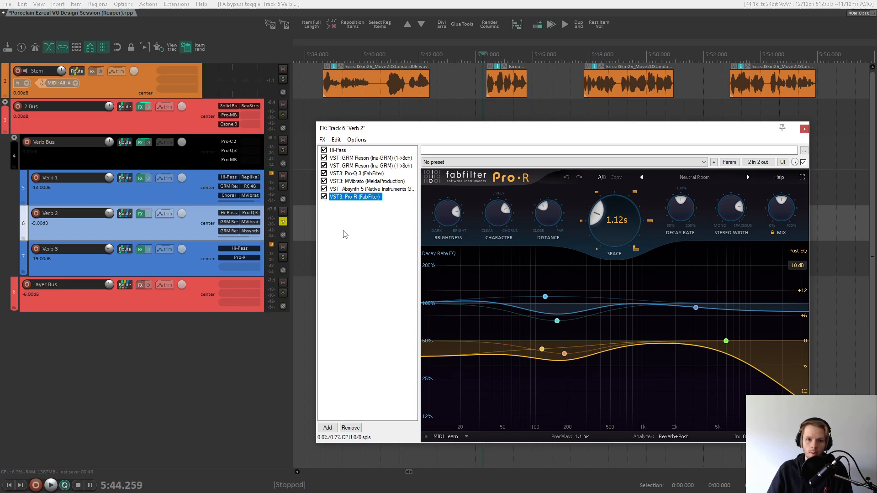
- Audition the short clip just after 5:44 through Verb 2's full effects chain, with Pro-R active
key("space")
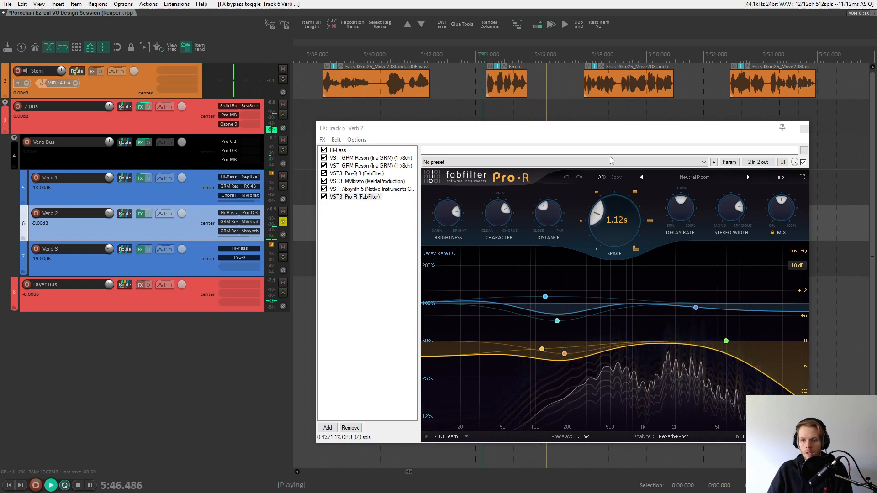
key("space")
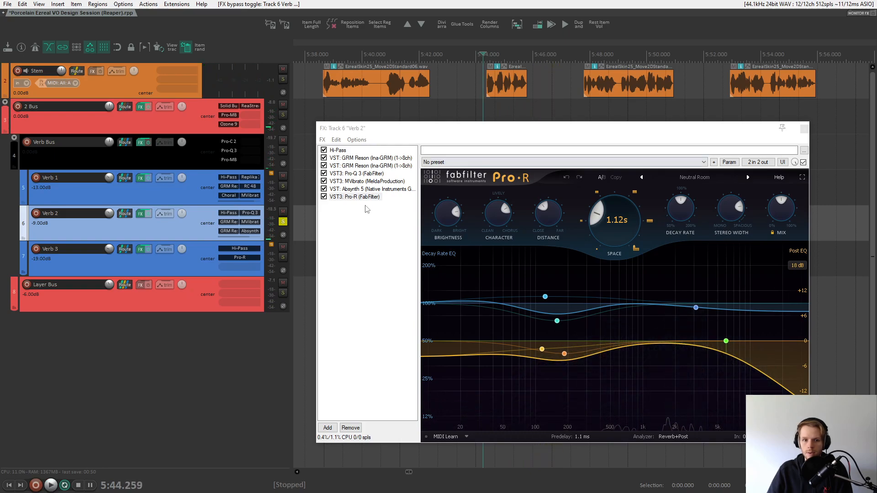
left_click(360, 240)
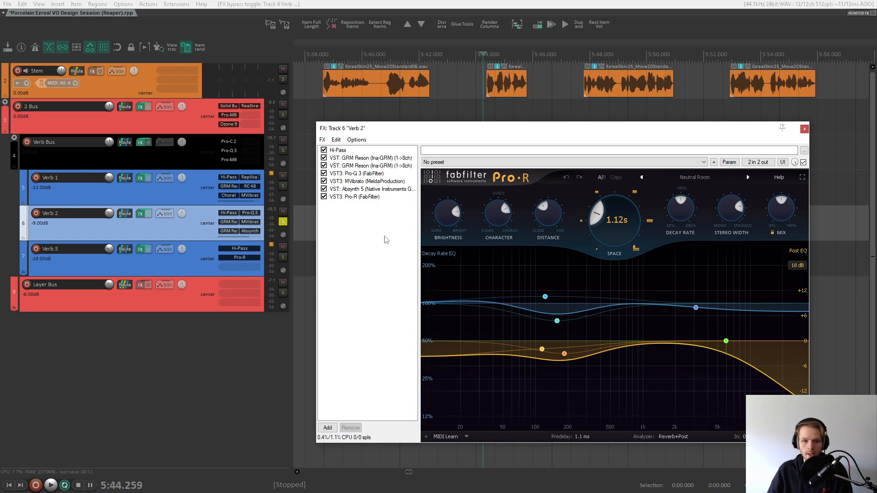
- Close Verb 2's effects window, move the solo from Verb 2 to Verb 3, and display Verb 3's effects chain
key("Escape")
left_click(283, 222)
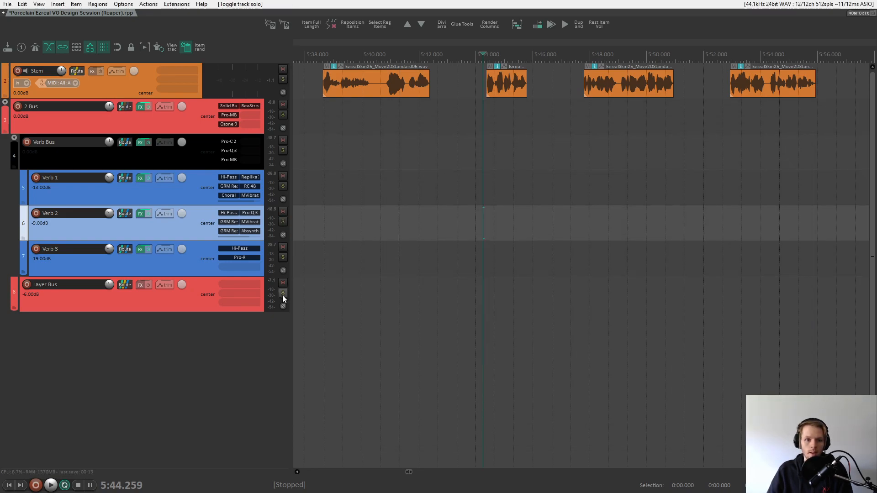
left_click(282, 257)
left_click(135, 259)
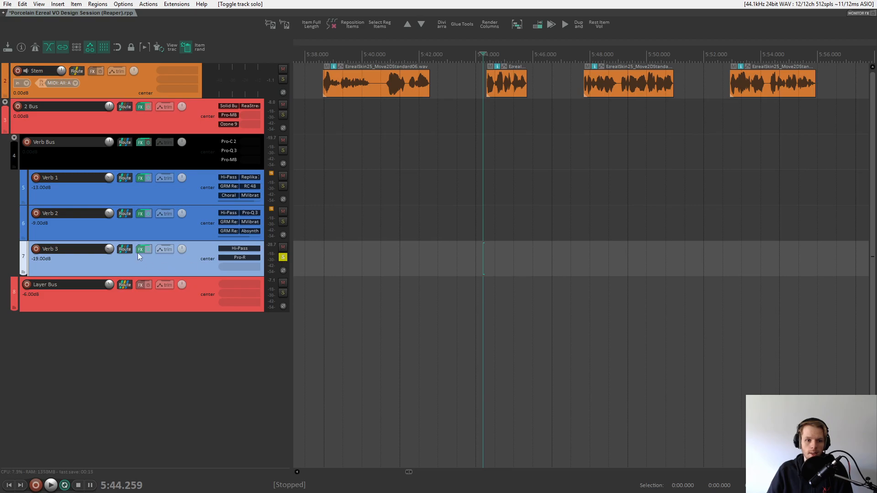
left_click(139, 251)
left_click_drag(377, 100, 491, 147)
- Audition the clips near 5:44 and 5:52.9 through the soloed Verb 3, then close its effects window and clear the solo
left_click(536, 4)
key("space")
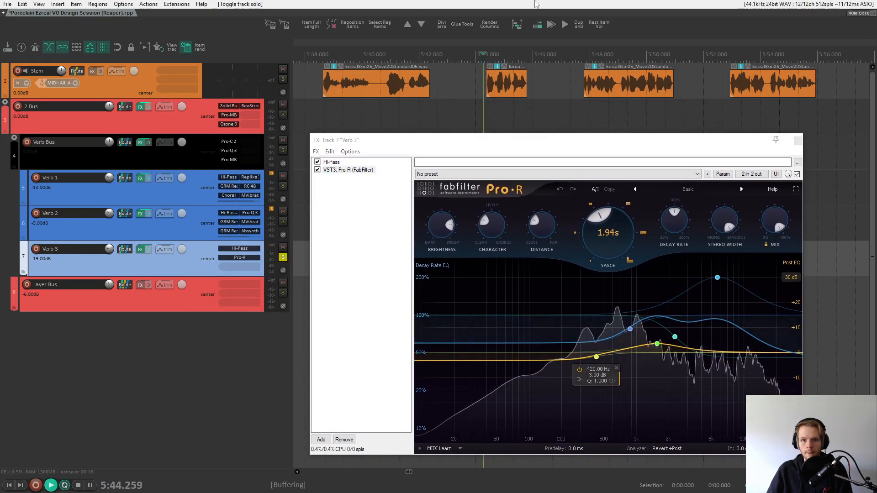
left_click(729, 61)
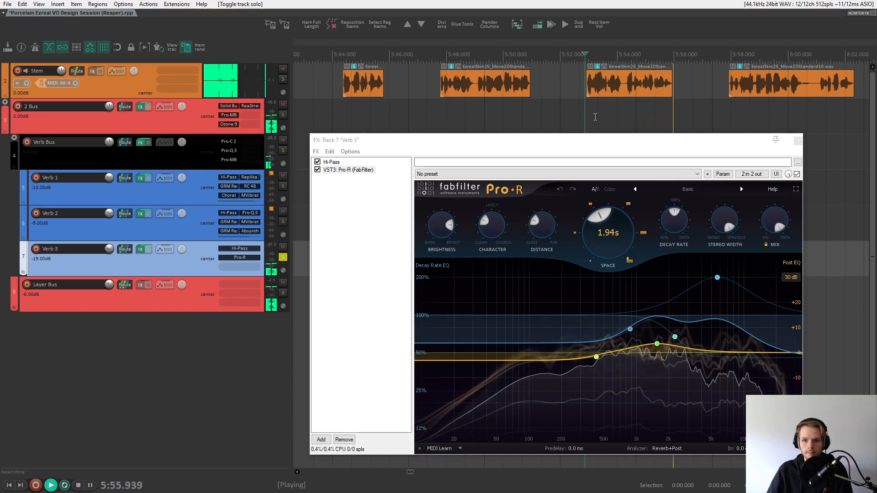
key("space")
key("Escape")
left_click(283, 258)
- Solo Verb 1, audition the clip starting near 5:52.9 through it, and clear the solo
left_click(199, 225)
left_click(194, 192)
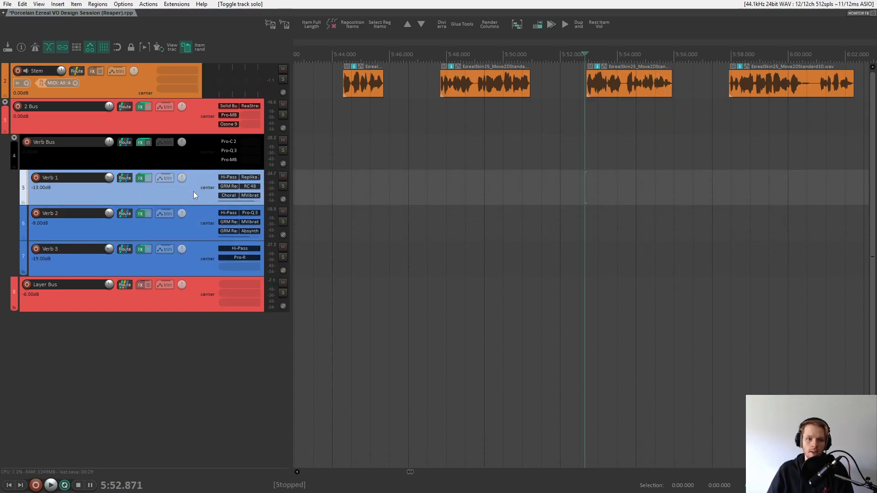
left_click(193, 228)
left_click(290, 187)
left_click(282, 186)
key("space")
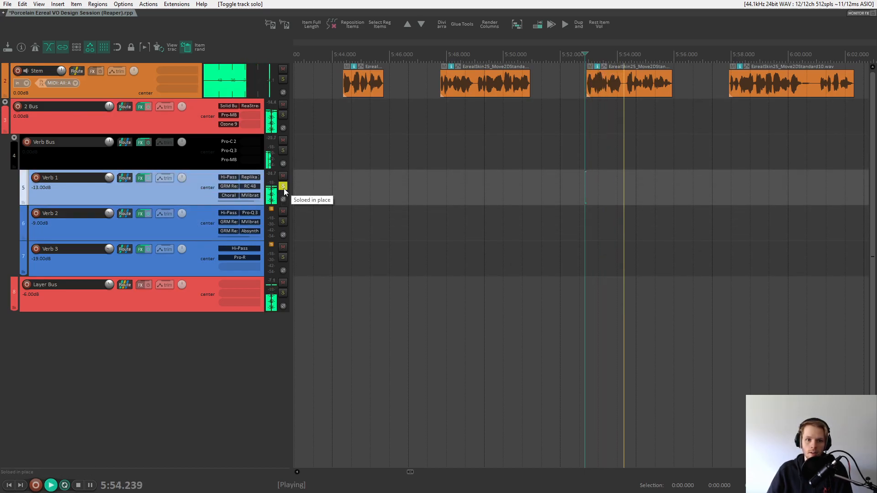
left_click(282, 186)
key("space")
- Solo Verb 2, audition the clip starting near 5:52.9 through it, and clear the solo
left_click(283, 221)
key("space")
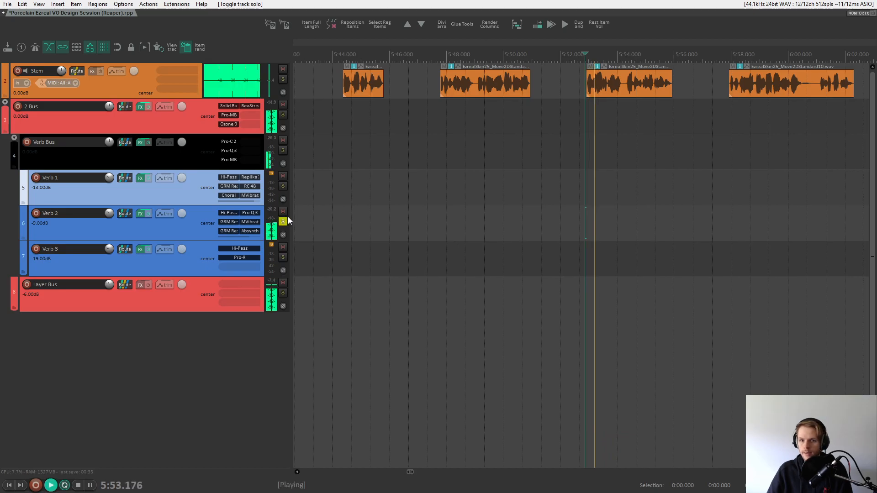
key("space")
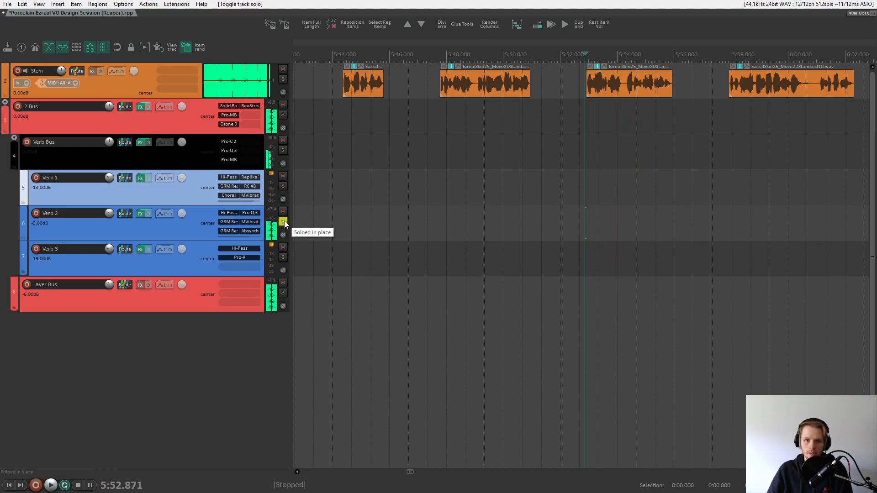
left_click(283, 222)
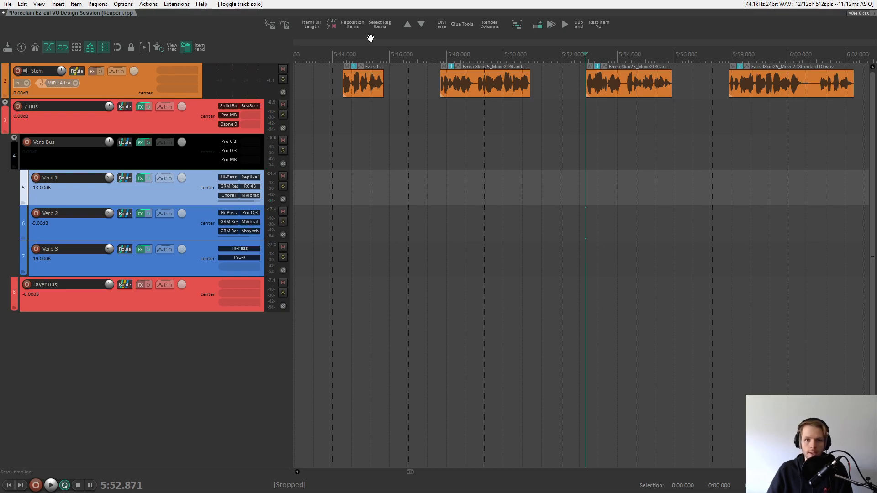
- Solo Verb 3, audition the short clip from about 5:44.2 through it, and clear the solo
left_click(337, 51)
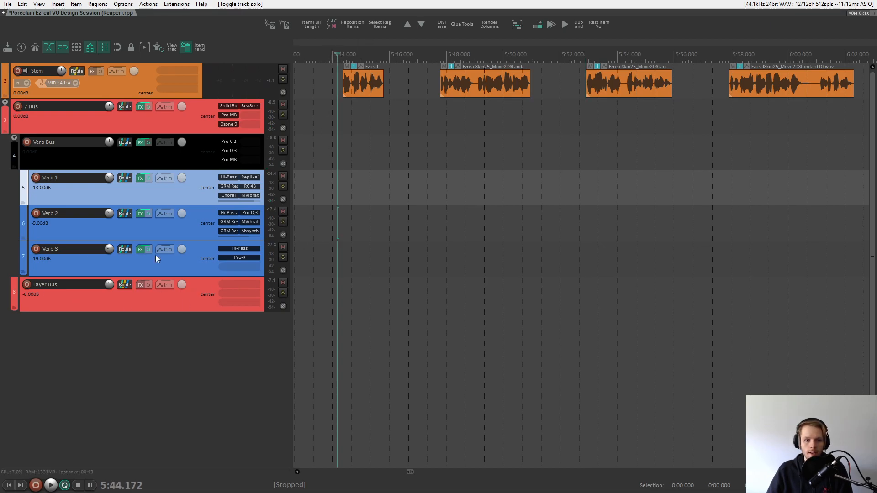
left_click(197, 268)
left_click(283, 258)
key("space")
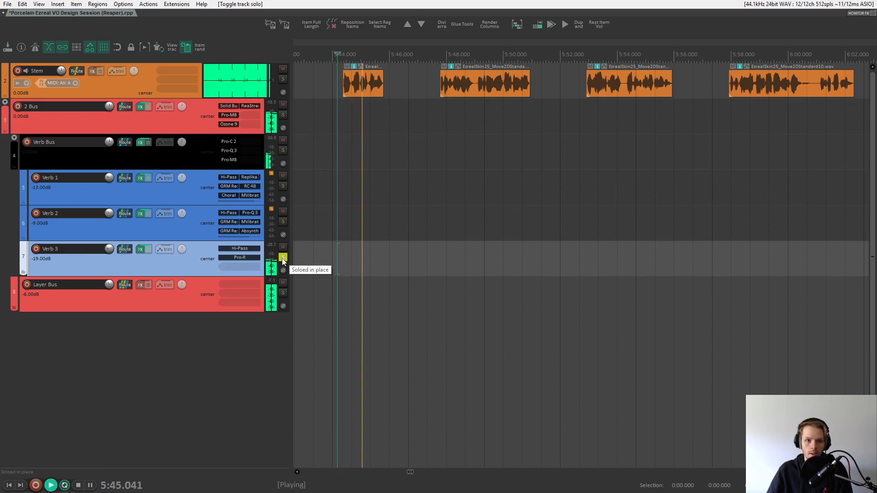
key("space")
left_click(283, 258)
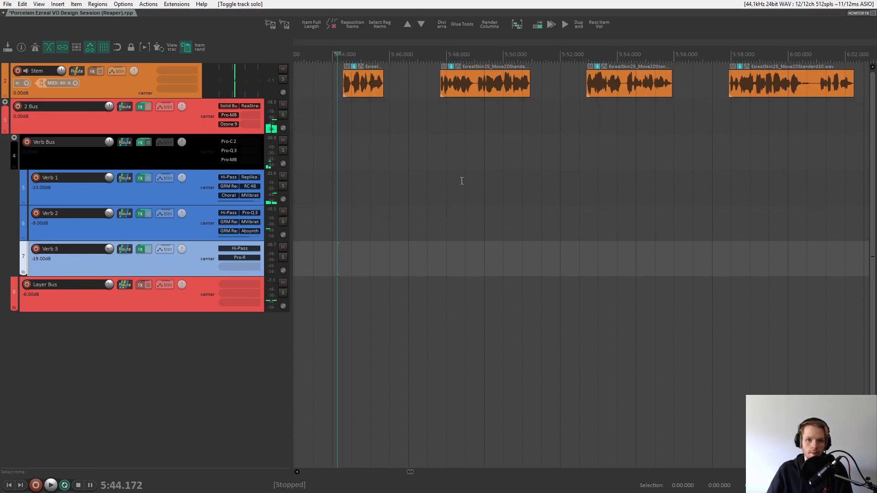
- Audition the short clip from about 5:44.2 with no track soloed, so all three reverb buses play together
scroll(418, 117, "left", 3)
key("space")
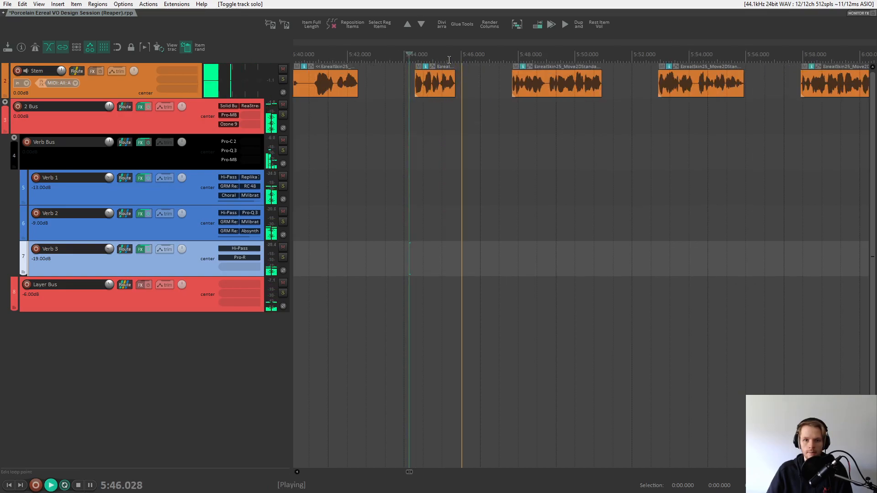
key("space")
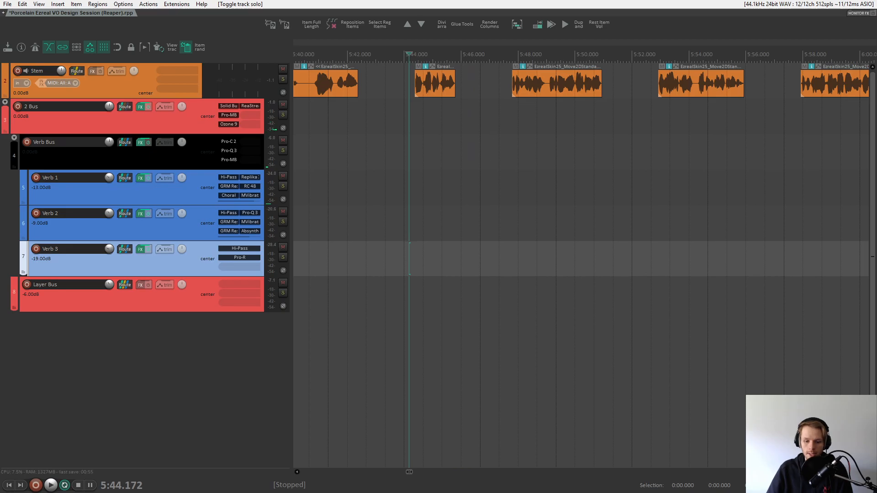